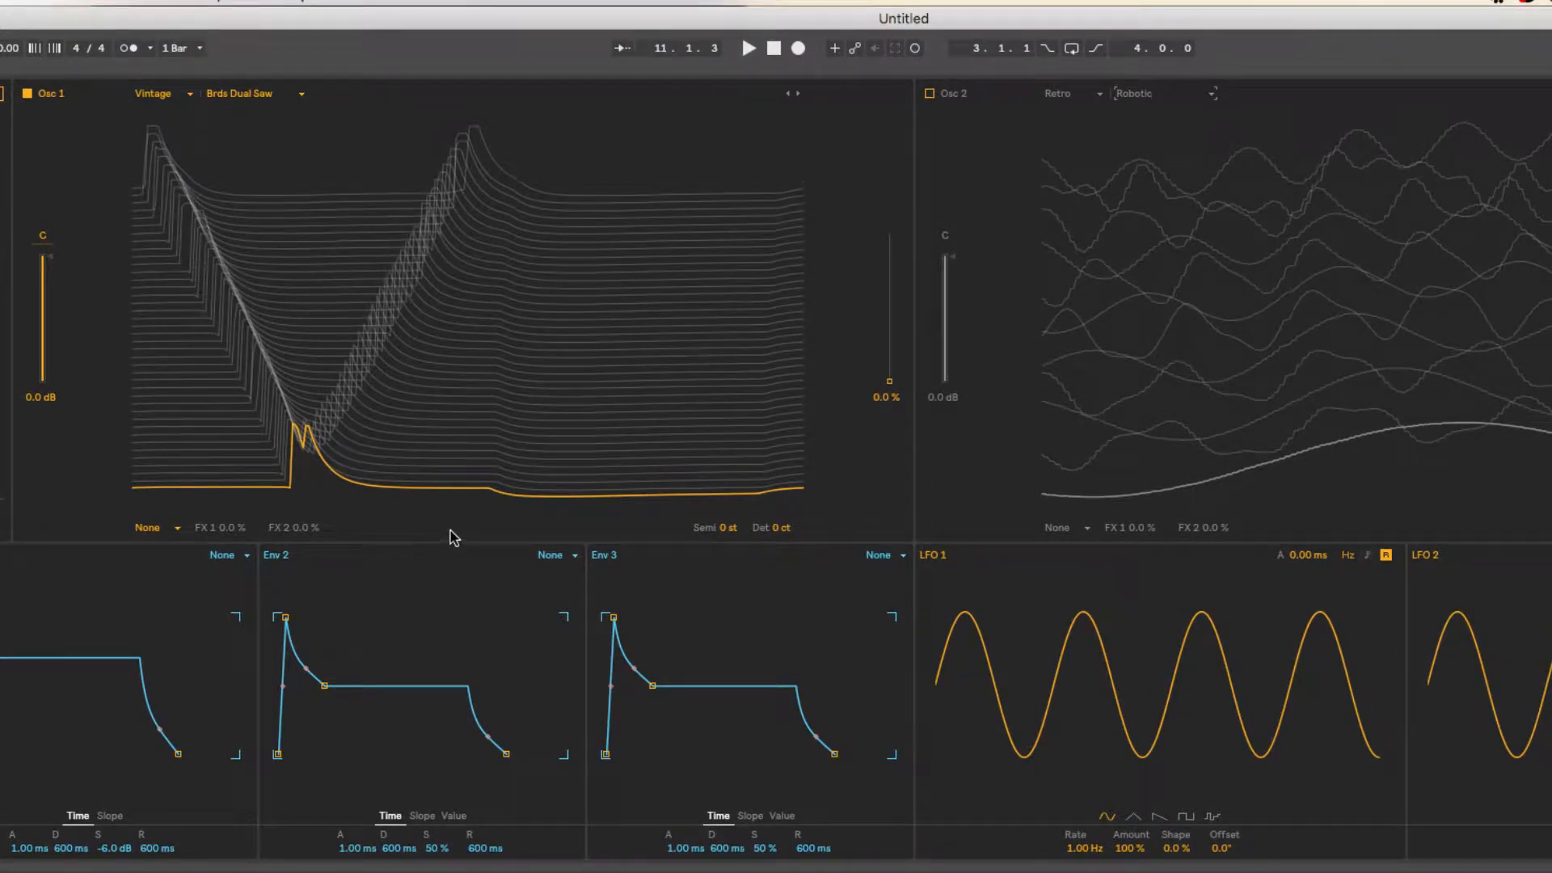
During playback, raise Osc 1's semitone offset to 9 st and its detune to 17 ct.
mouse_move(889, 381)
mouse_down()
mouse_move(889, 292)
mouse_move(889, 381)
mouse_up()
key(space)
drag(728, 529, 728, 485)
mouse_move(778, 528)
mouse_down()
mouse_move(778, 510)
mouse_move(777, 526)
mouse_up()
key(space)
Enable Osc 2 and, during playback, set its semitone offset to 4 st and its detune to 3 ct.
click(929, 94)
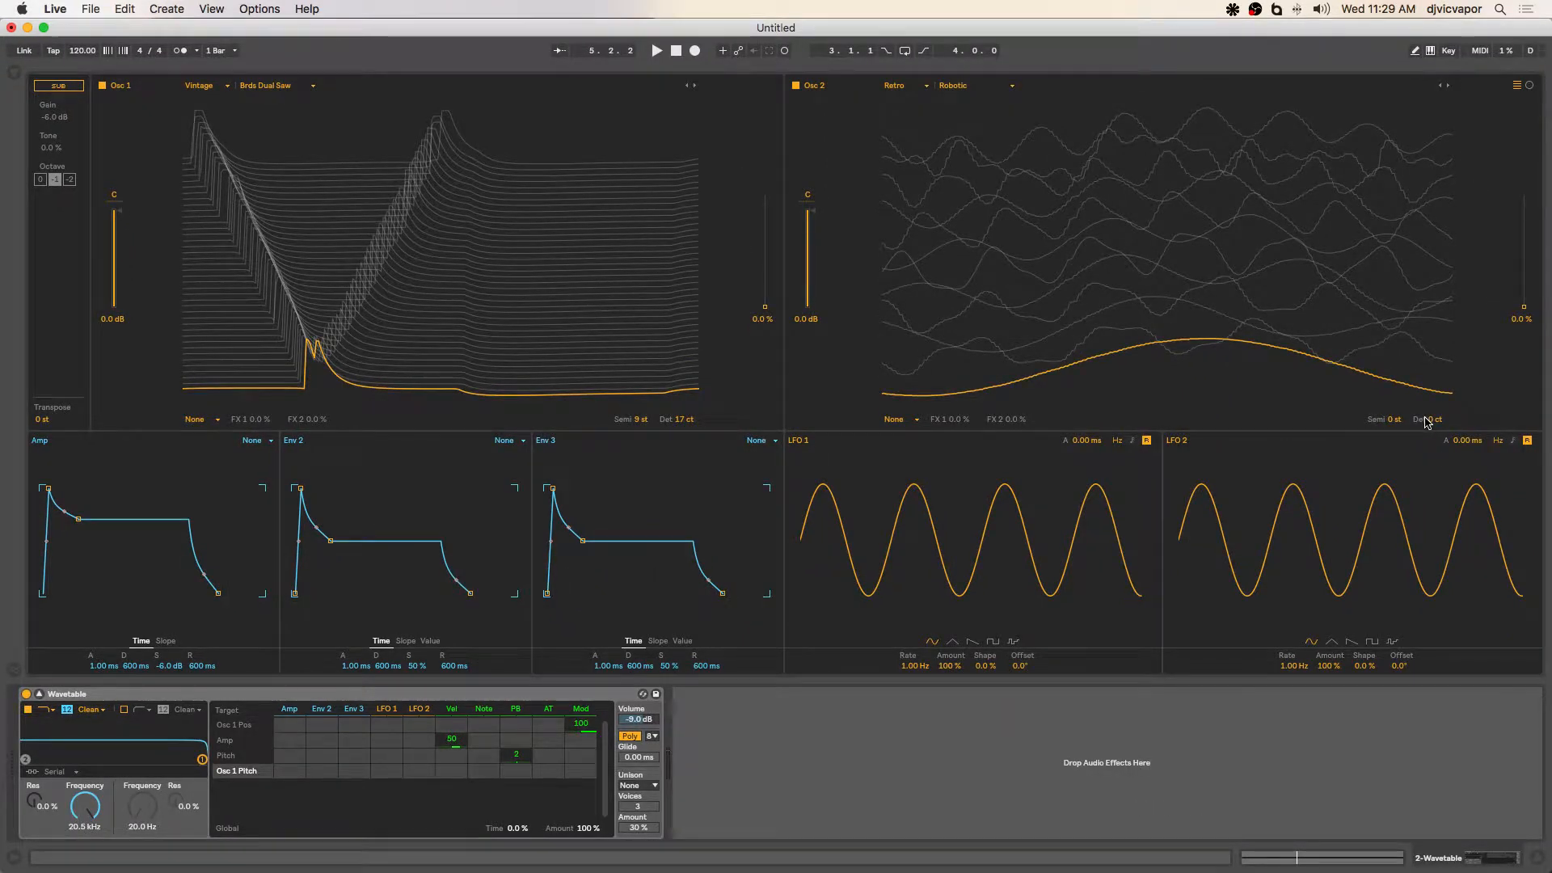
key(space)
drag(1427, 422, 1428, 426)
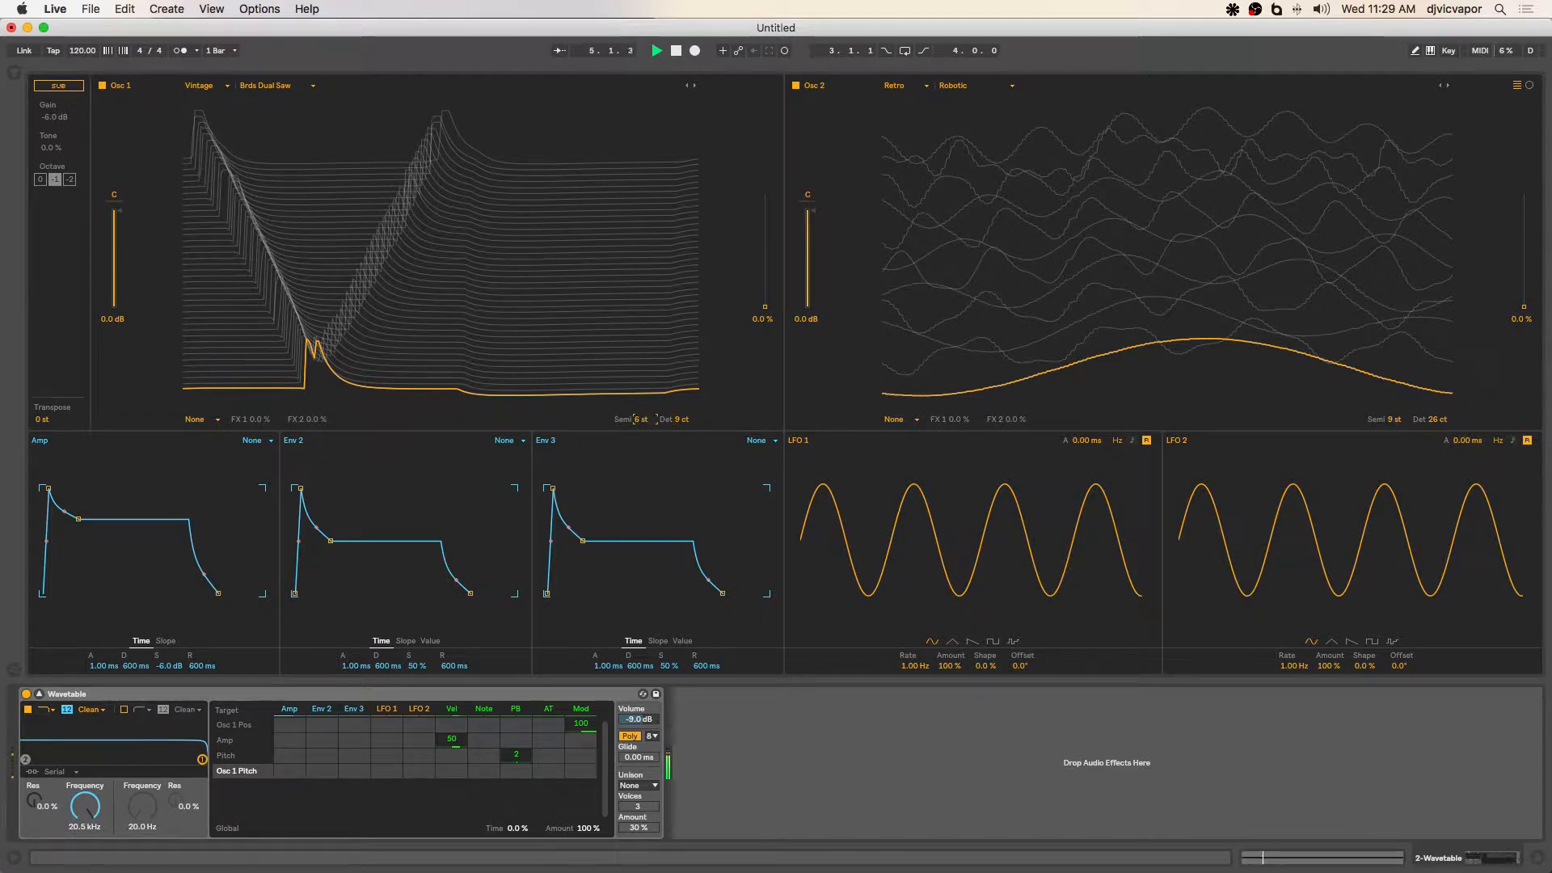
drag(1394, 426, 1438, 427)
drag(1399, 427, 1438, 429)
Set Osc 1's detune to 20 ct and its semitone offset to 8 st, and stop playback.
click(683, 419)
drag(683, 419, 683, 416)
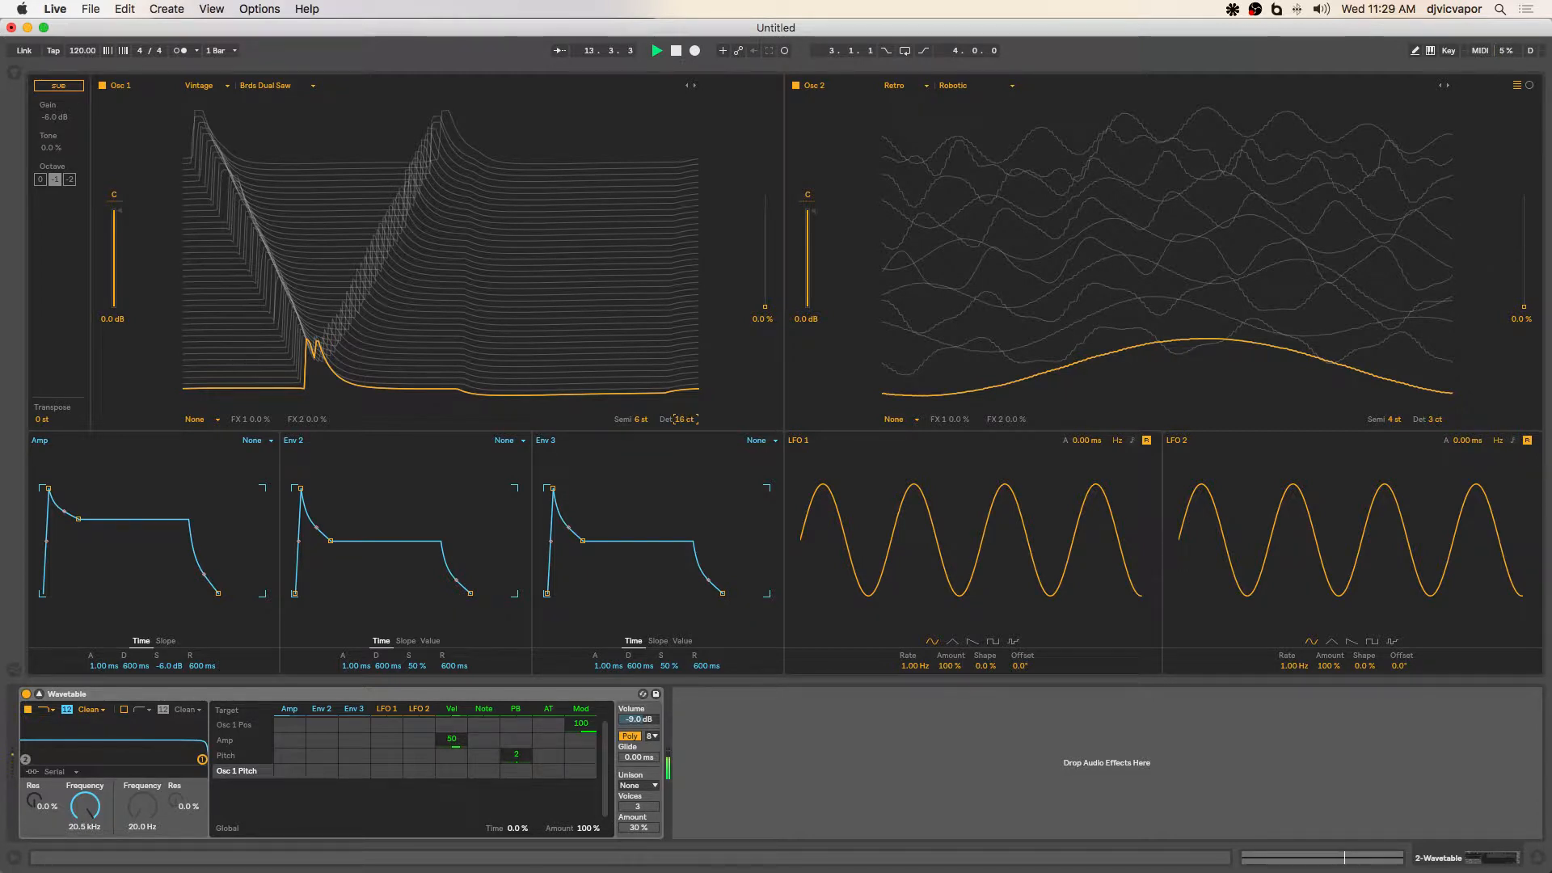
click(646, 419)
drag(646, 420, 646, 417)
key(space)
Disable Osc 2 and reset Osc 1's semitone offset and detune to 0.
click(795, 85)
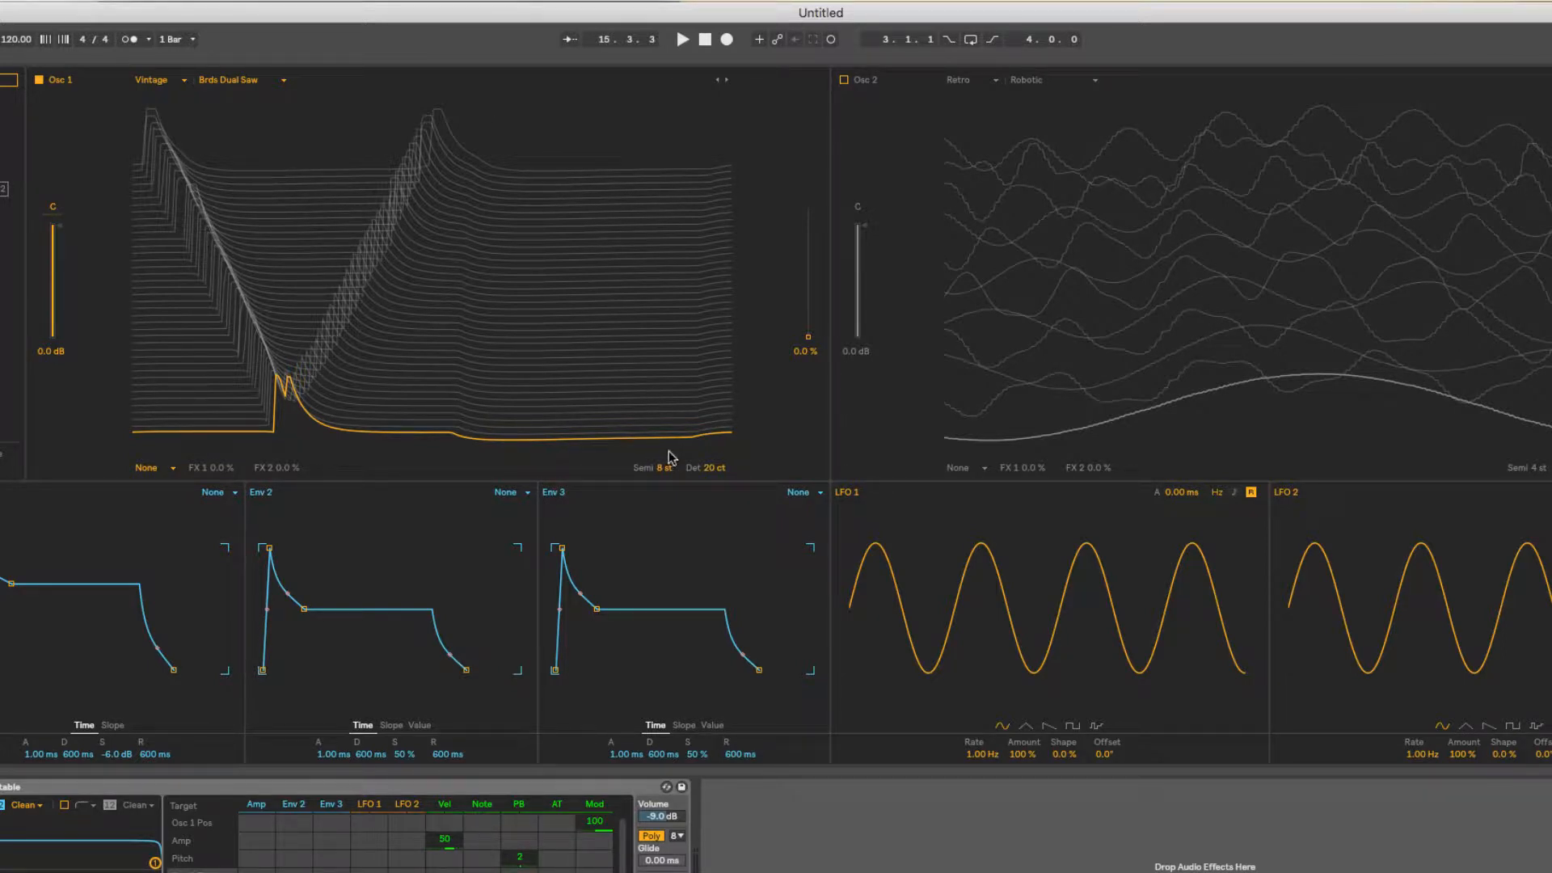
mouse_move(662, 467)
mouse_down()
mouse_move(663, 501)
mouse_move(663, 472)
mouse_up()
double_click(715, 468)
click(743, 462)
drag(663, 468, 716, 483)
double_click(663, 468)
double_click(717, 469)
Set Osc 1's effect mode to Fm and raise its wavetable position to 28 % during playback.
click(172, 474)
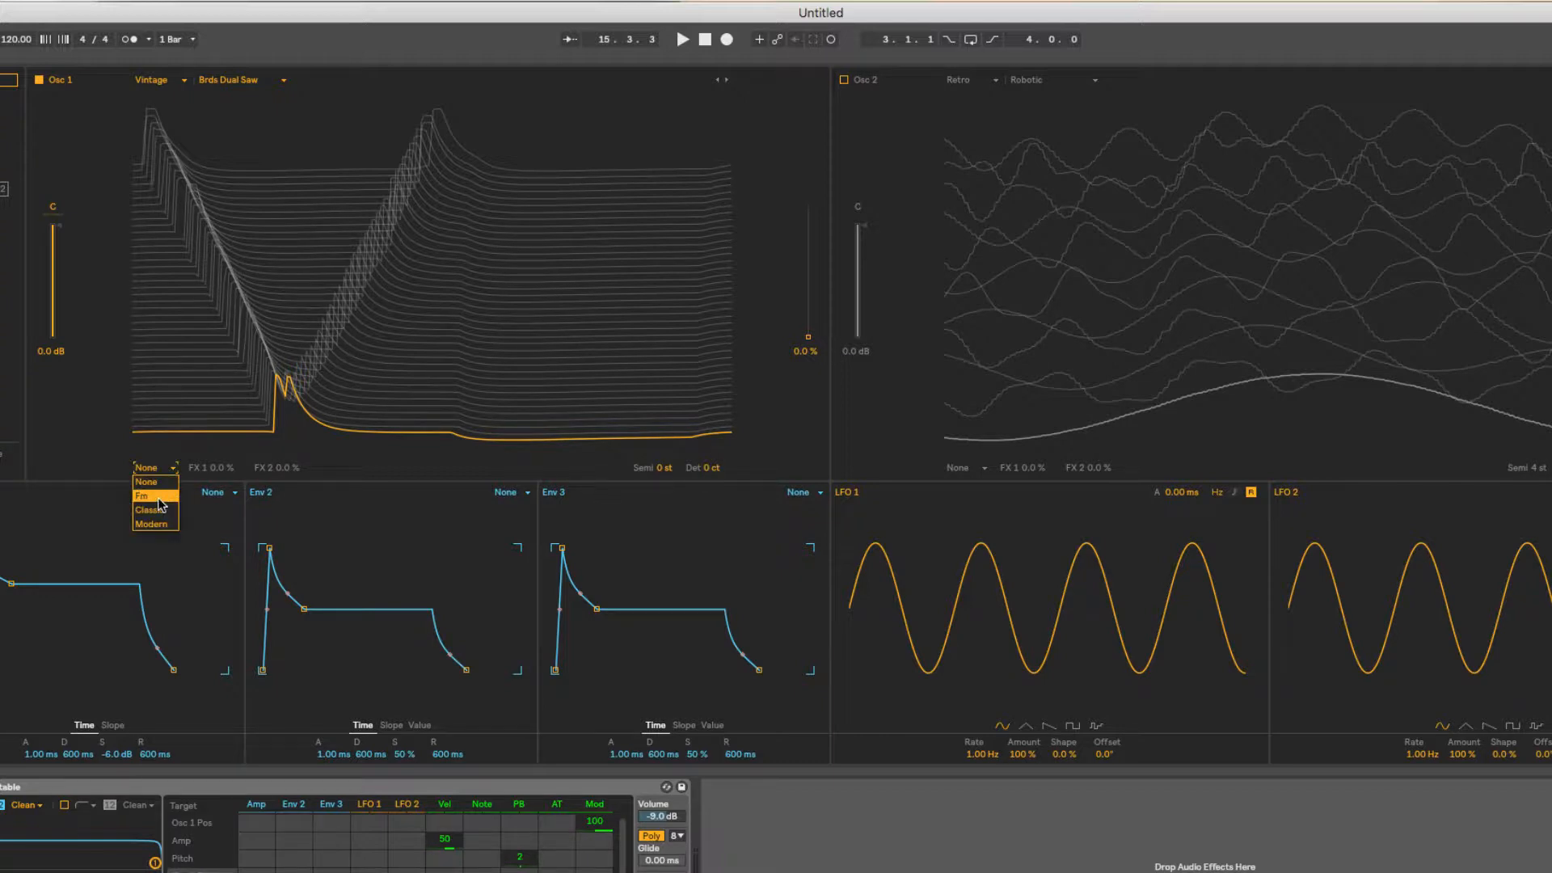
click(159, 497)
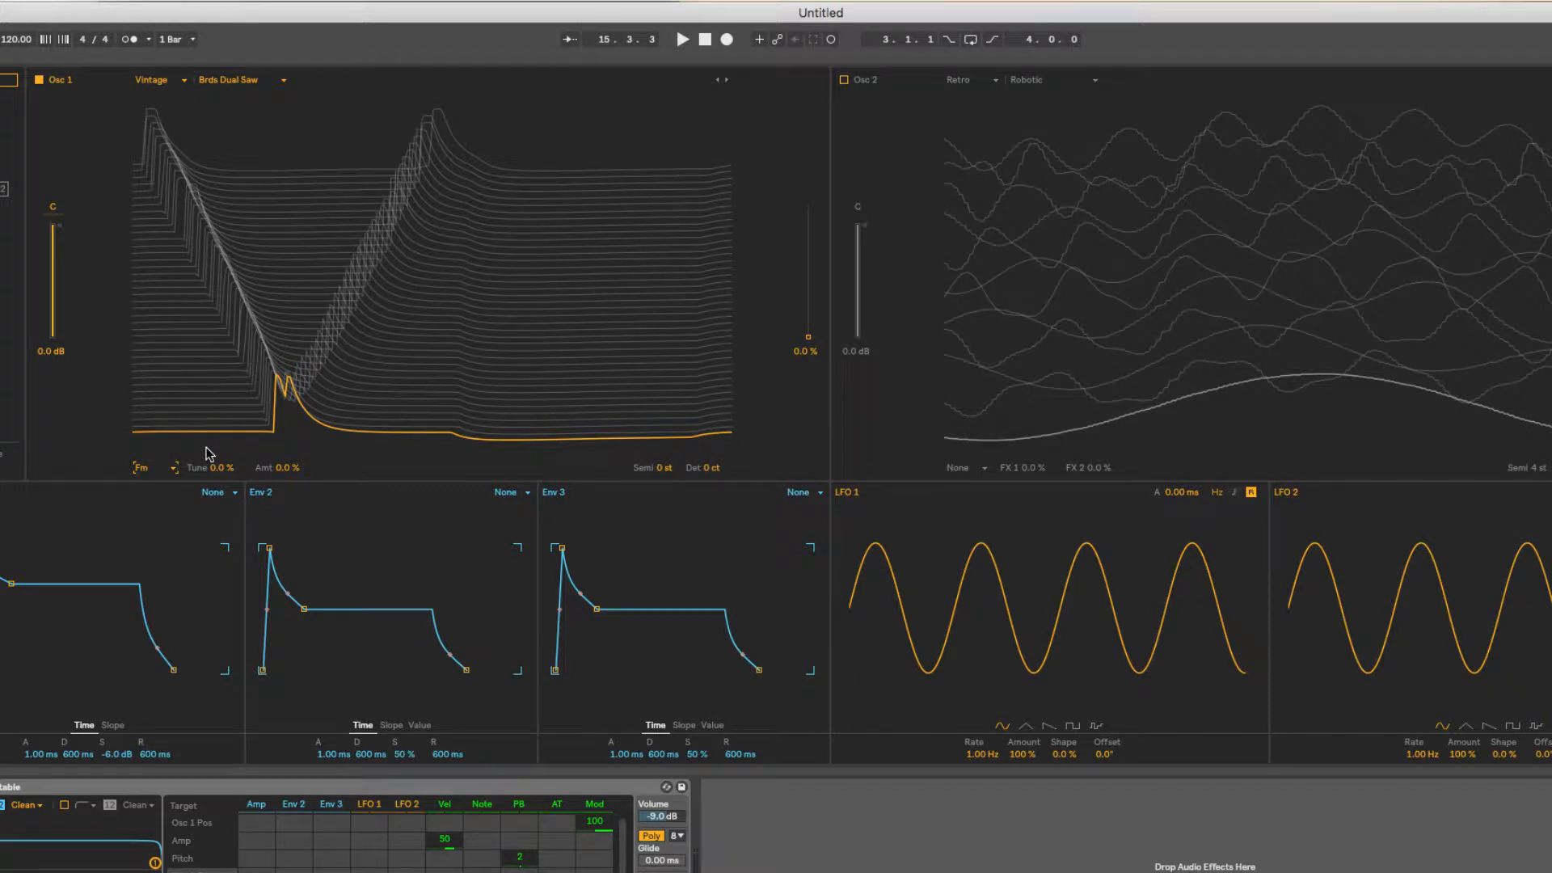
key(space)
drag(809, 342, 808, 299)
Try out the Fm Tune and Amt values on Osc 1, return both to 0 %, and stop playback.
drag(227, 467, 227, 505)
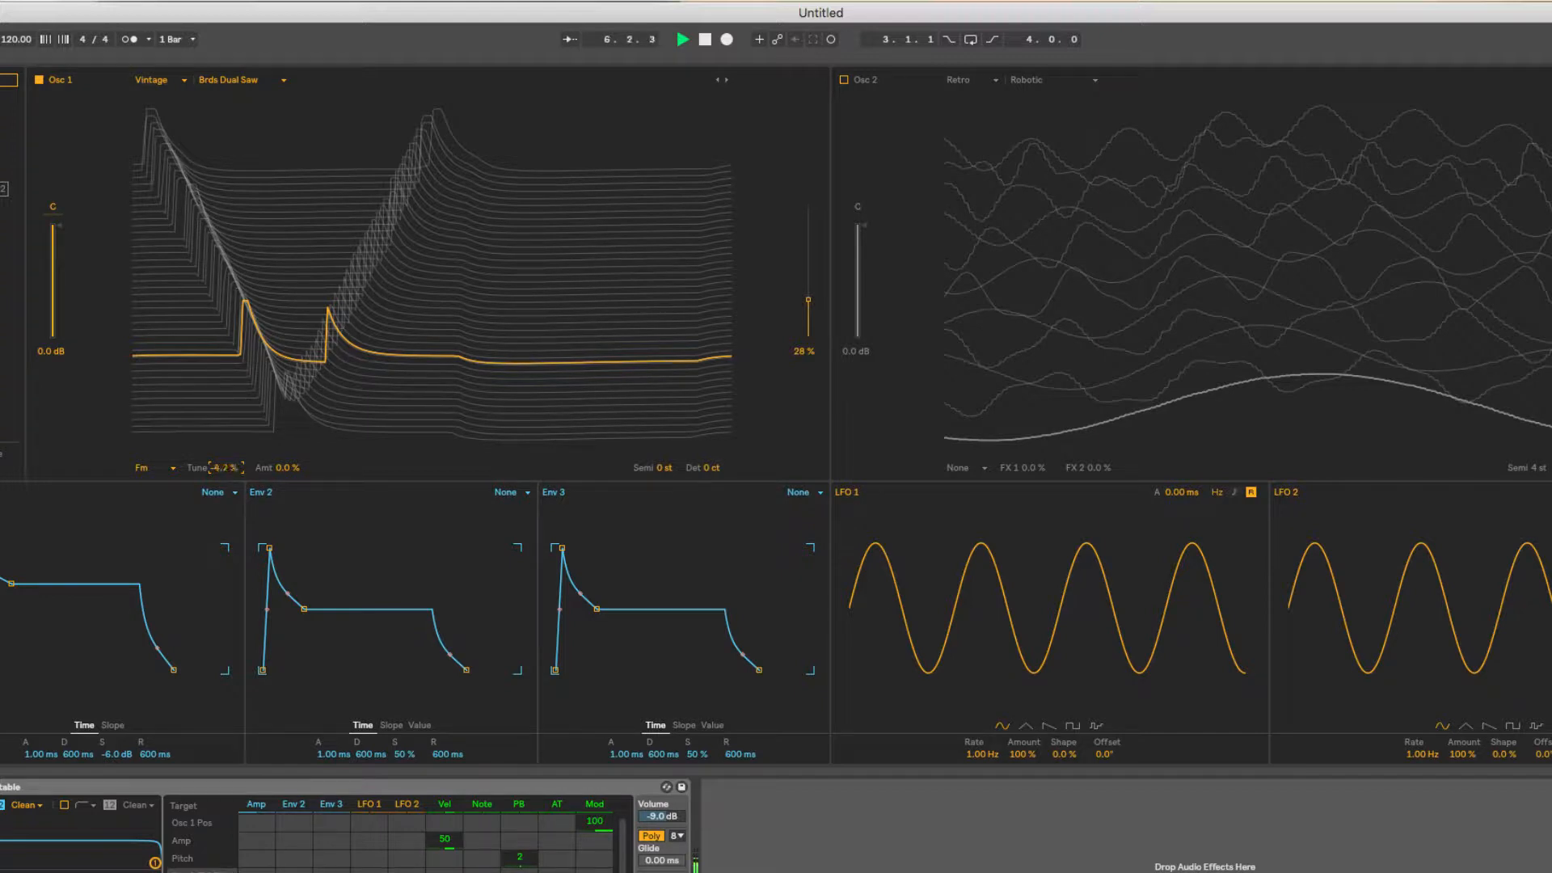
drag(228, 467, 227, 462)
drag(218, 467, 289, 475)
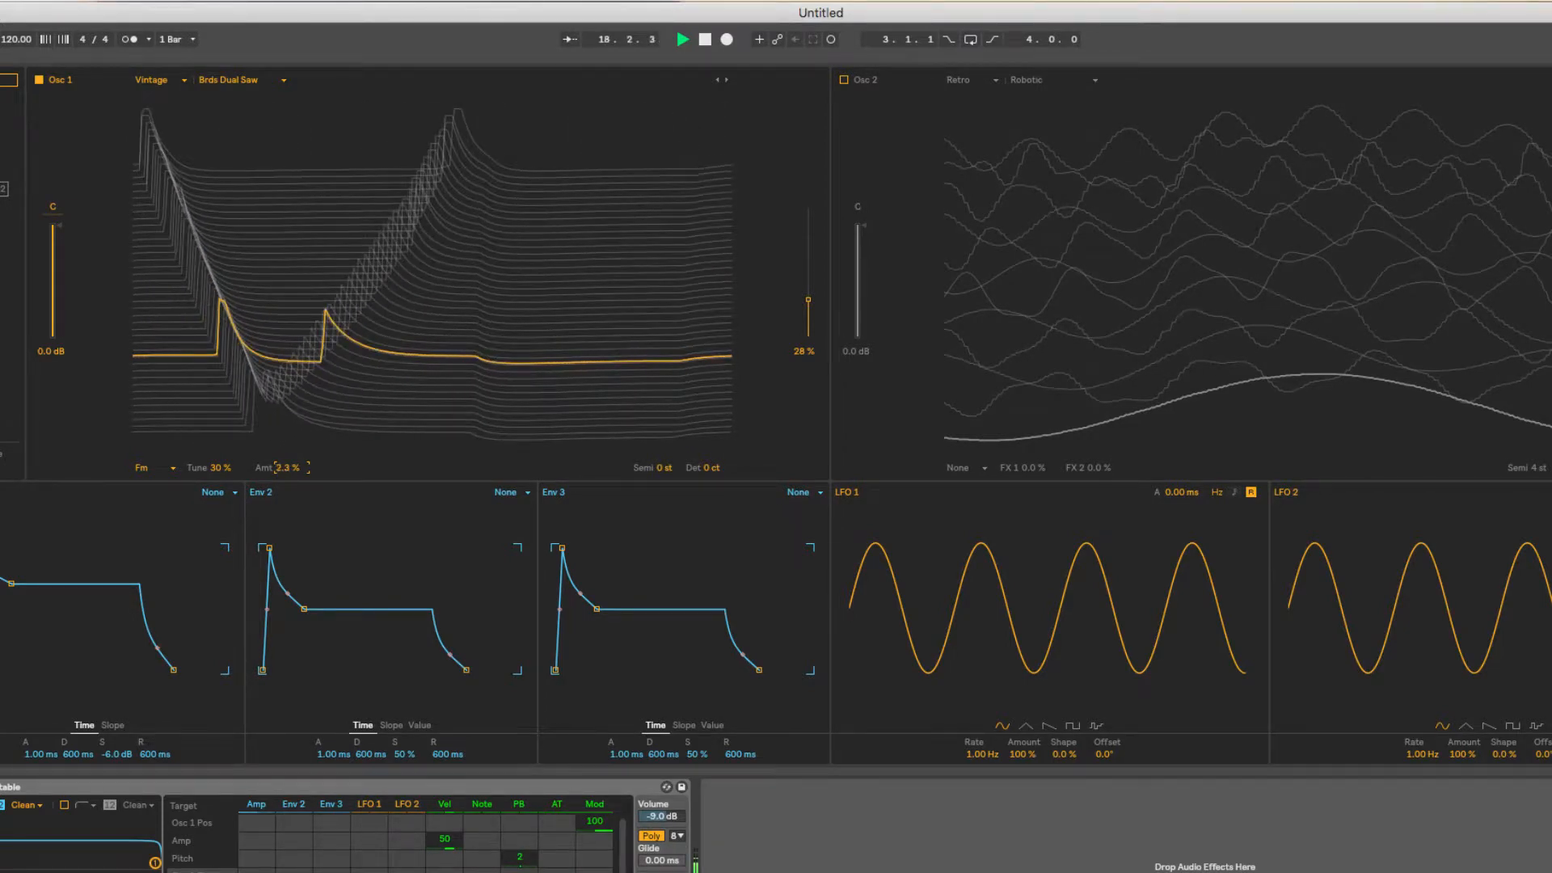
click(218, 469)
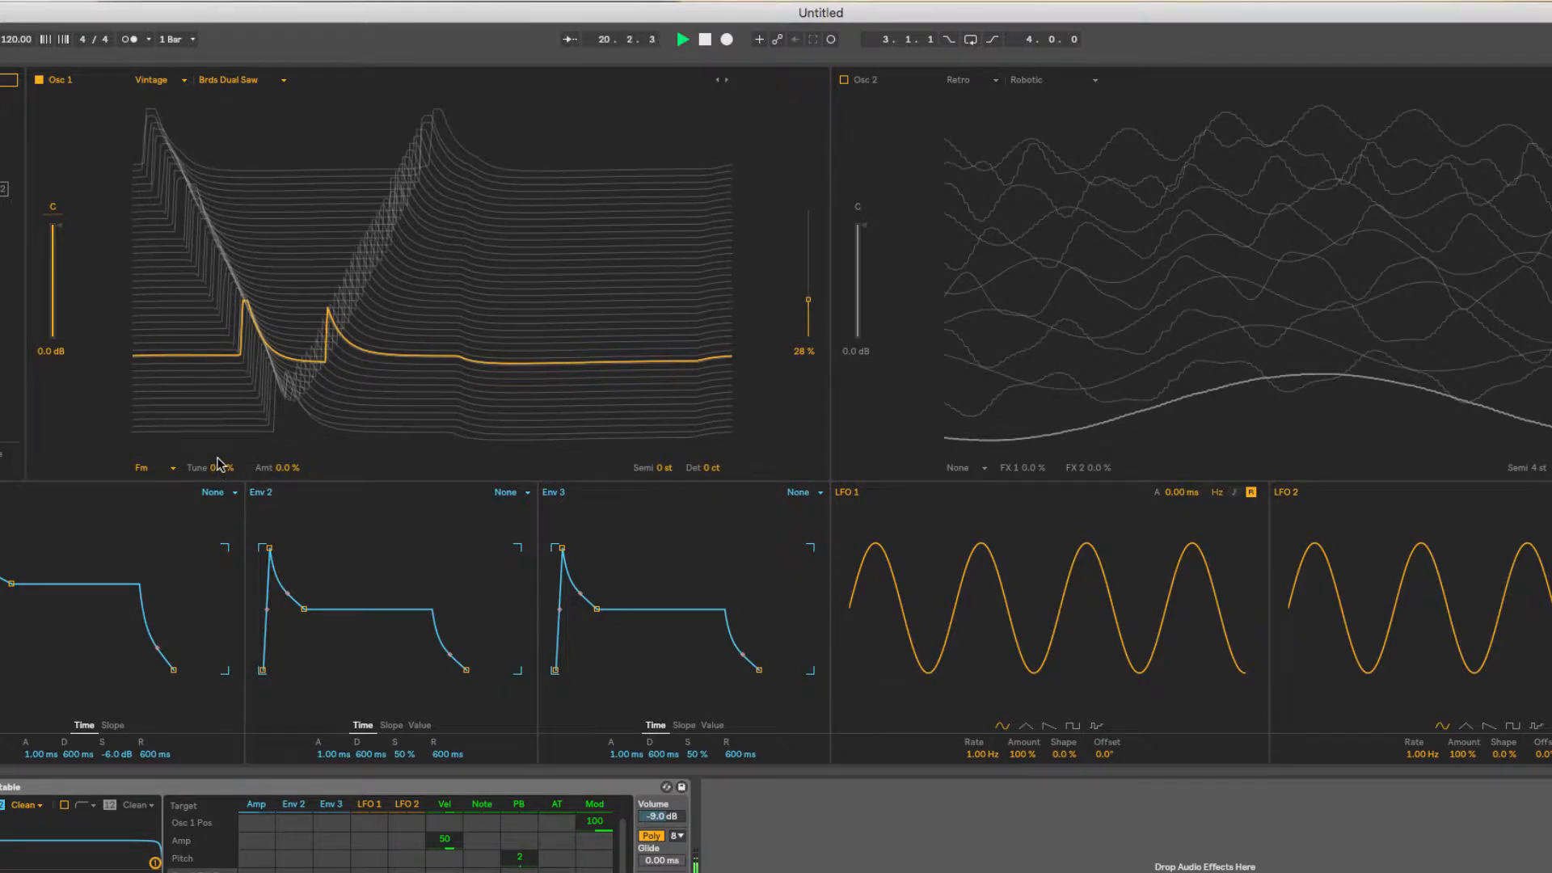
key(space)
Switch Osc 1's effect mode to Classic and load Basic Shapes from the Basics wavetable category.
click(172, 467)
click(158, 510)
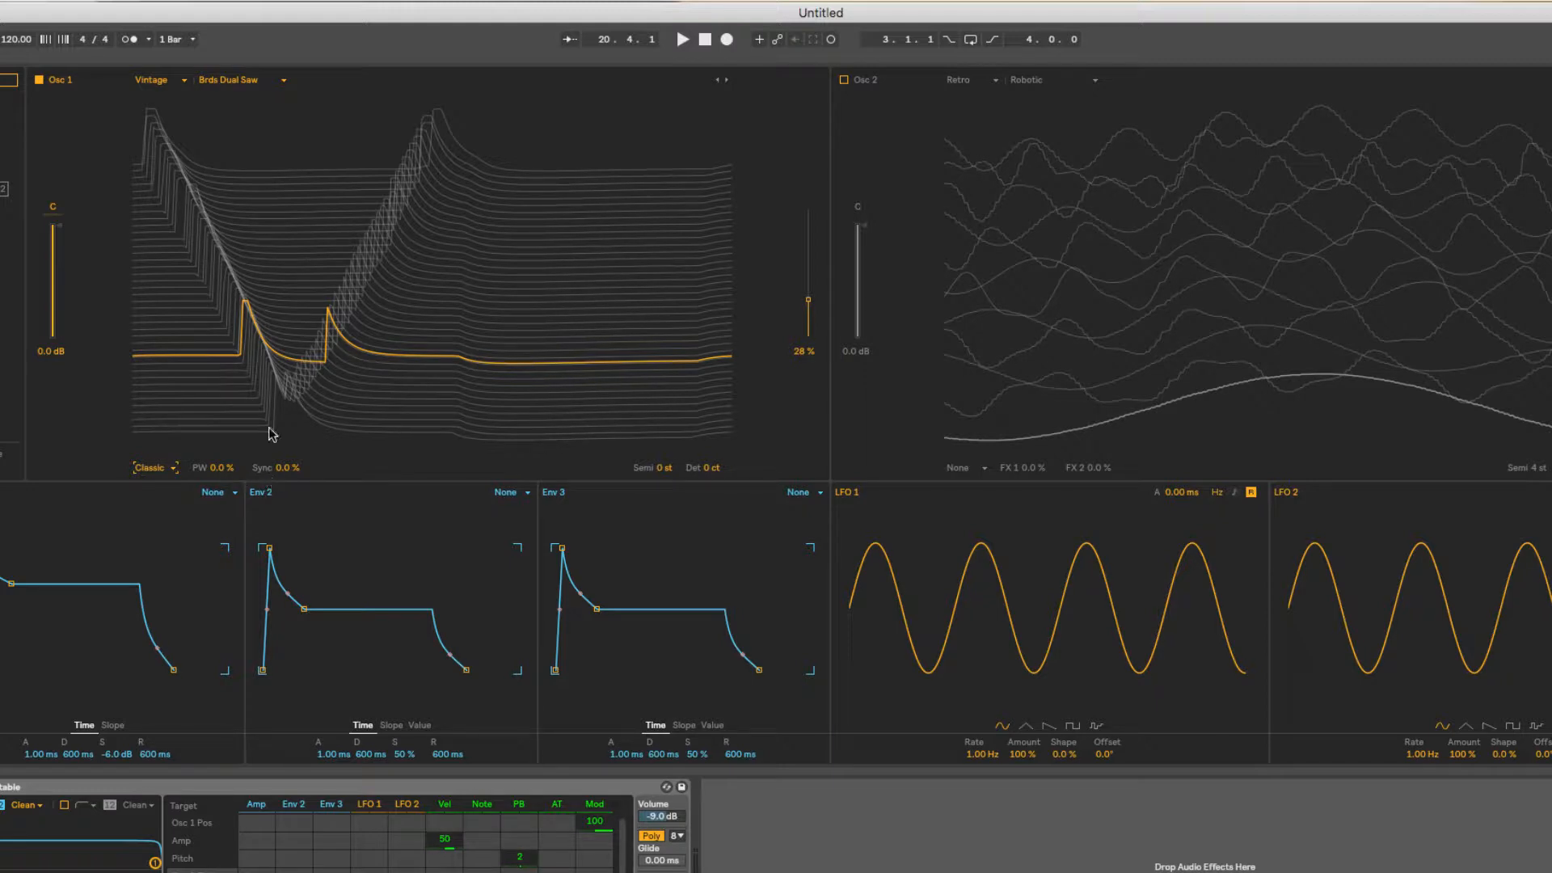
click(182, 80)
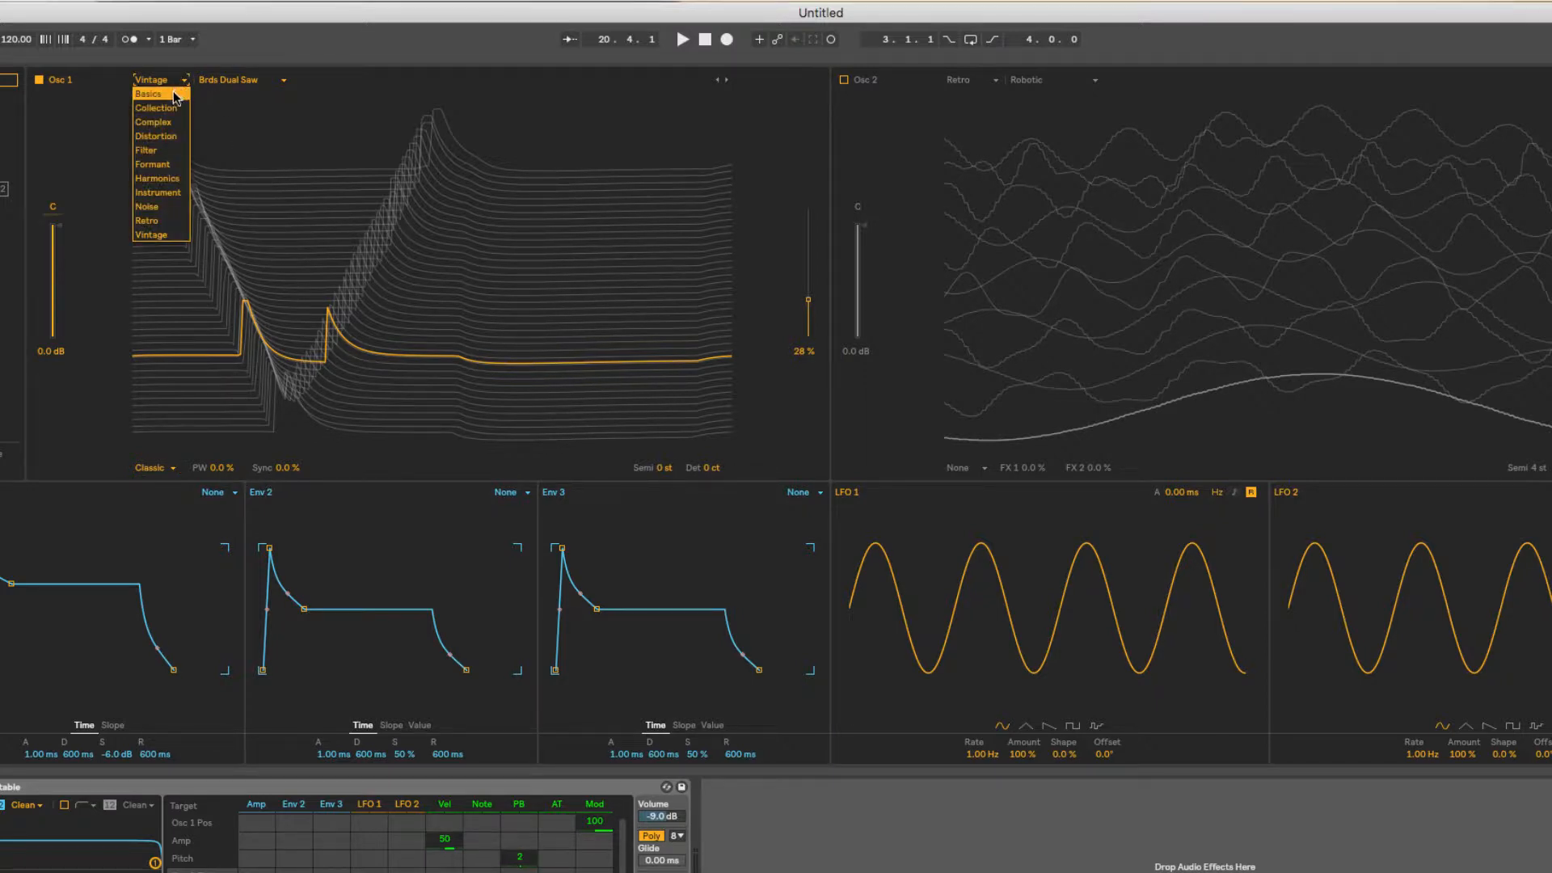
click(173, 93)
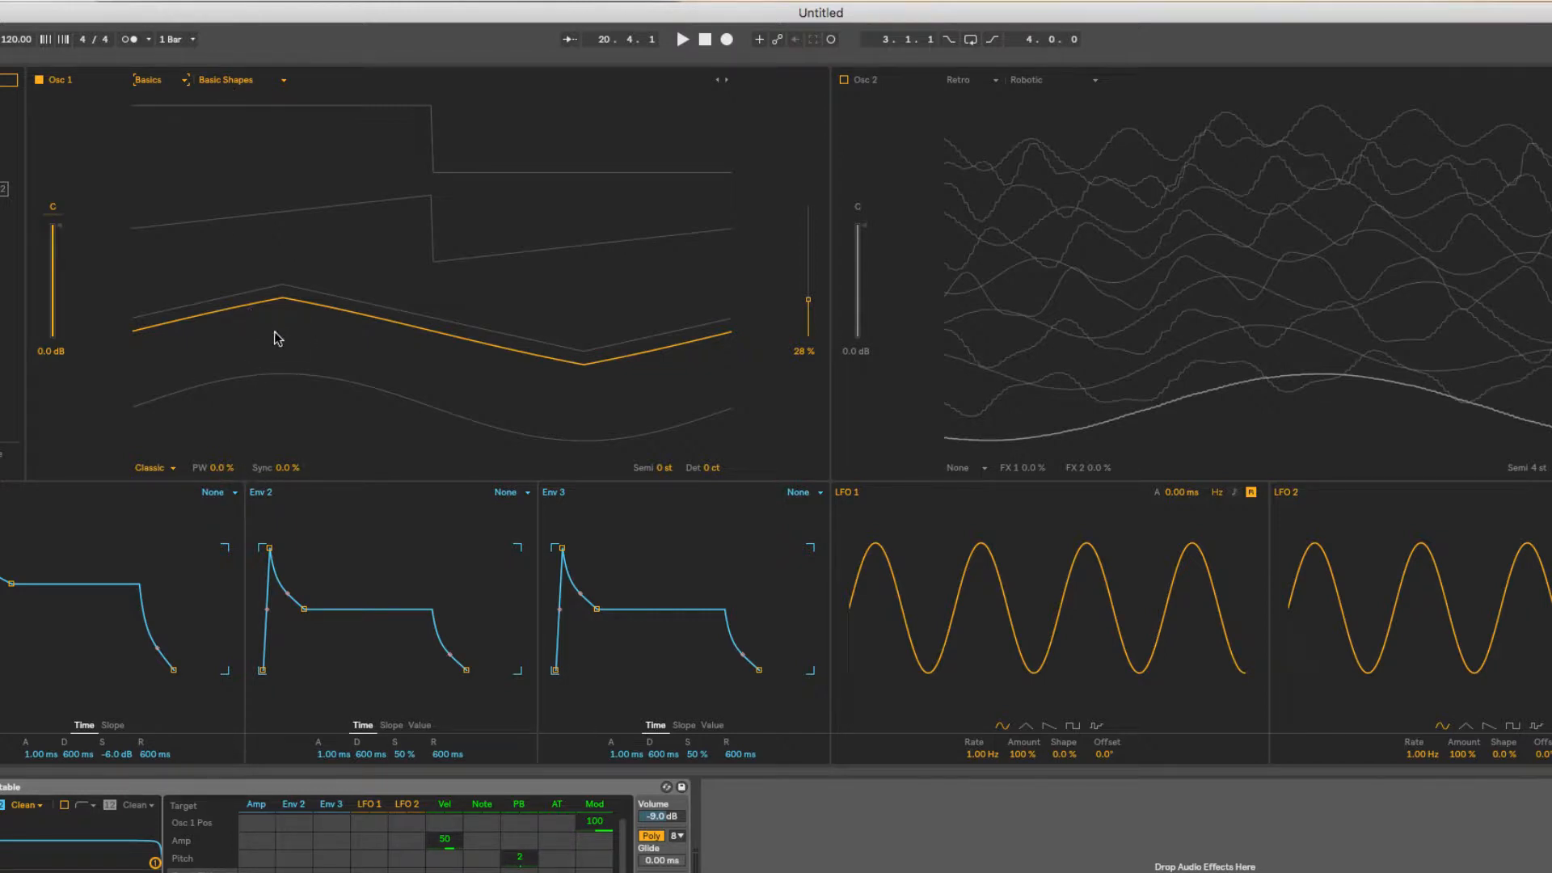
During playback, sweep Osc 1's pulse width up to 86 %, return it to 0 %, and try out Sync.
key(space)
drag(220, 472, 220, 363)
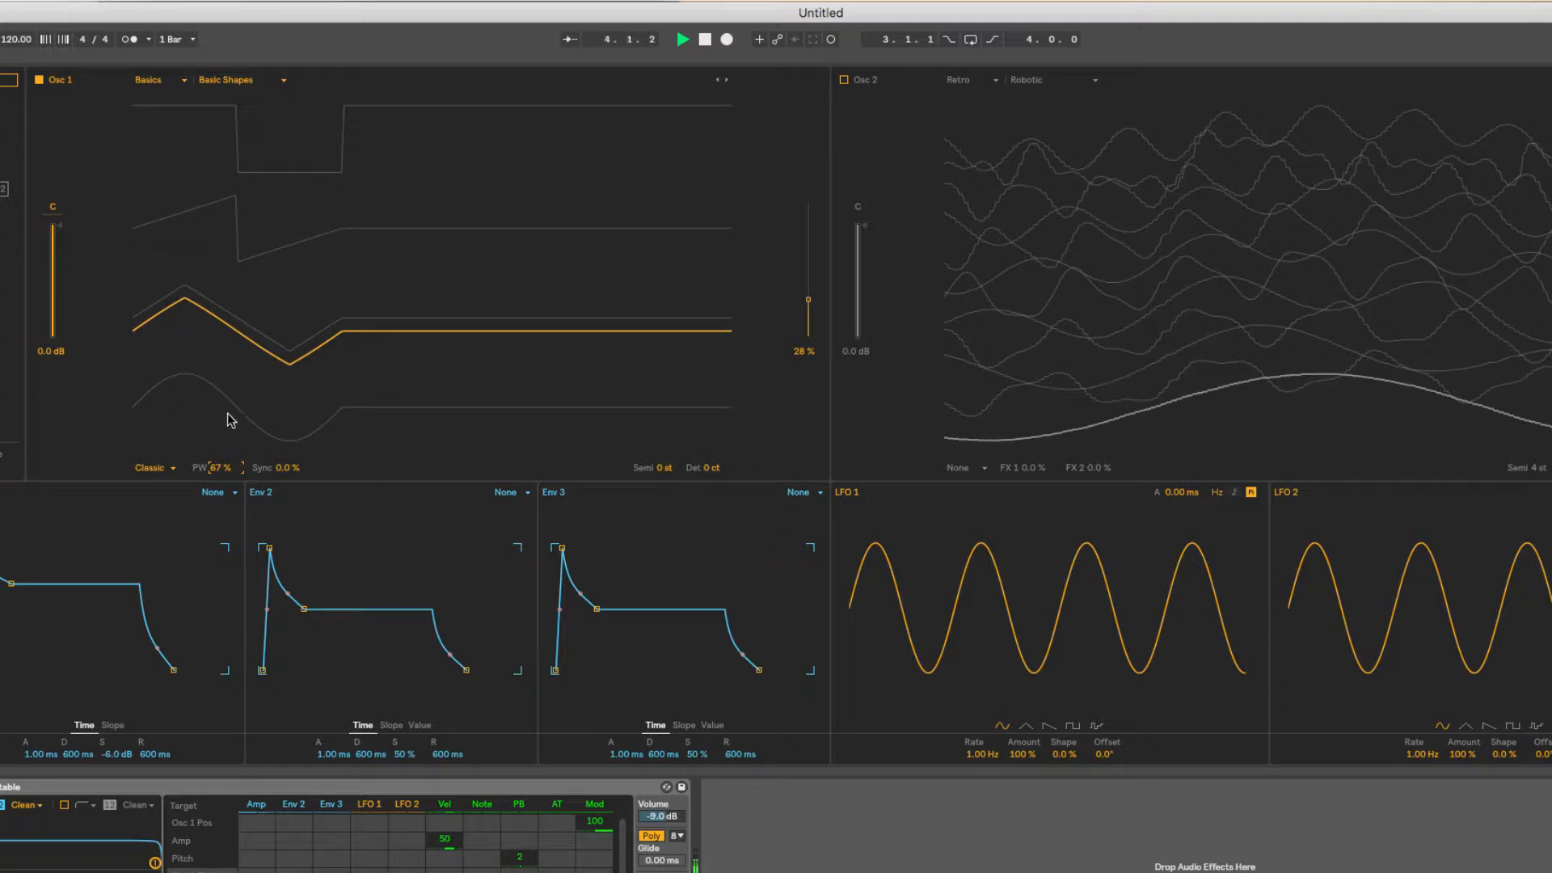
drag(225, 471, 253, 391)
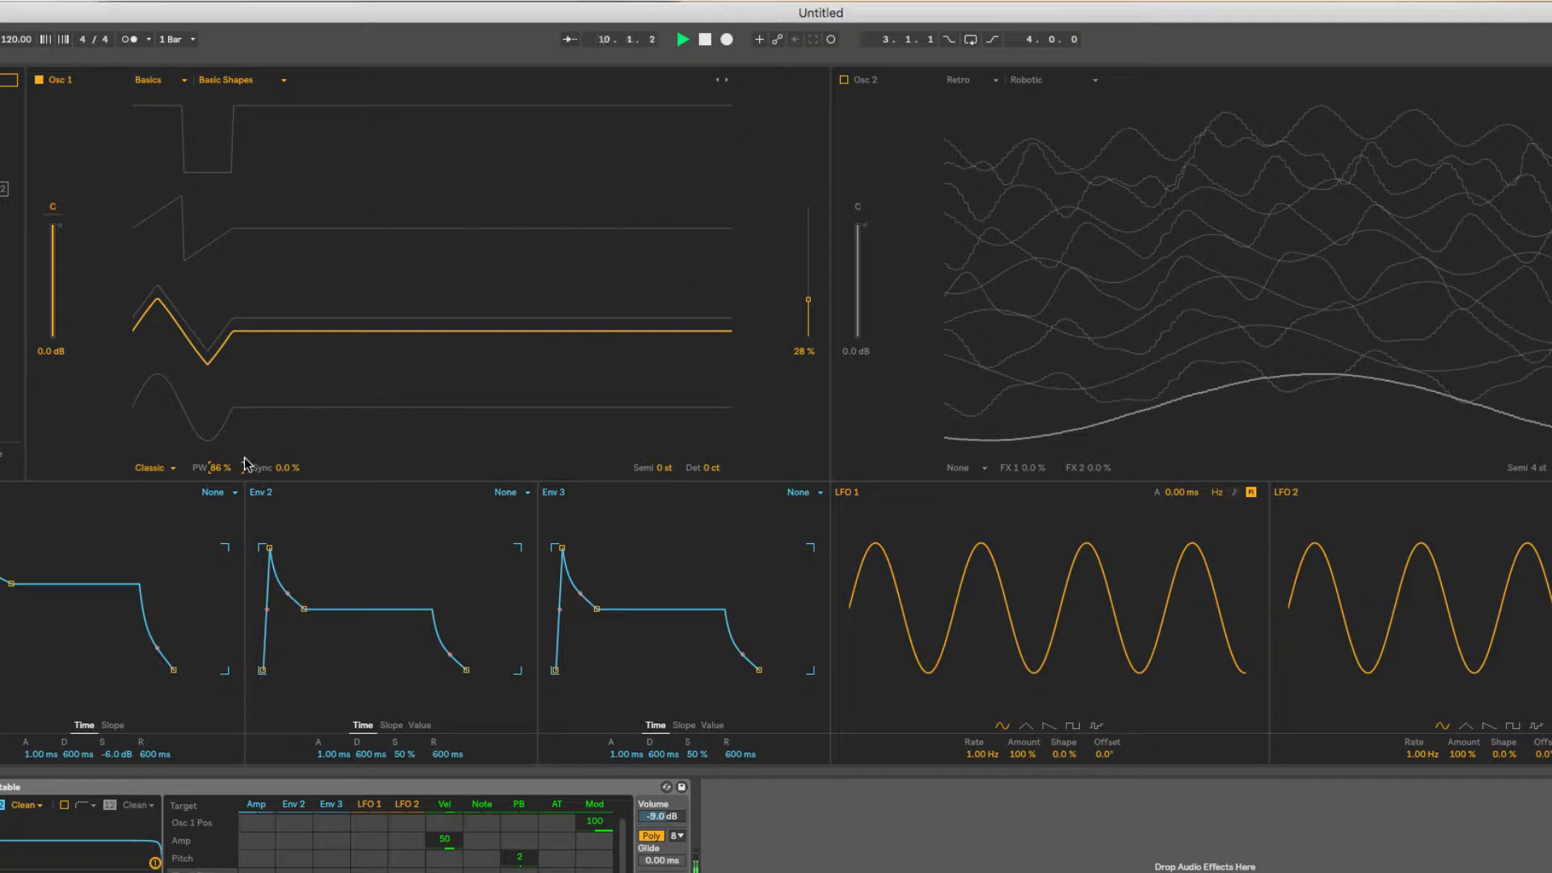
drag(220, 467, 220, 509)
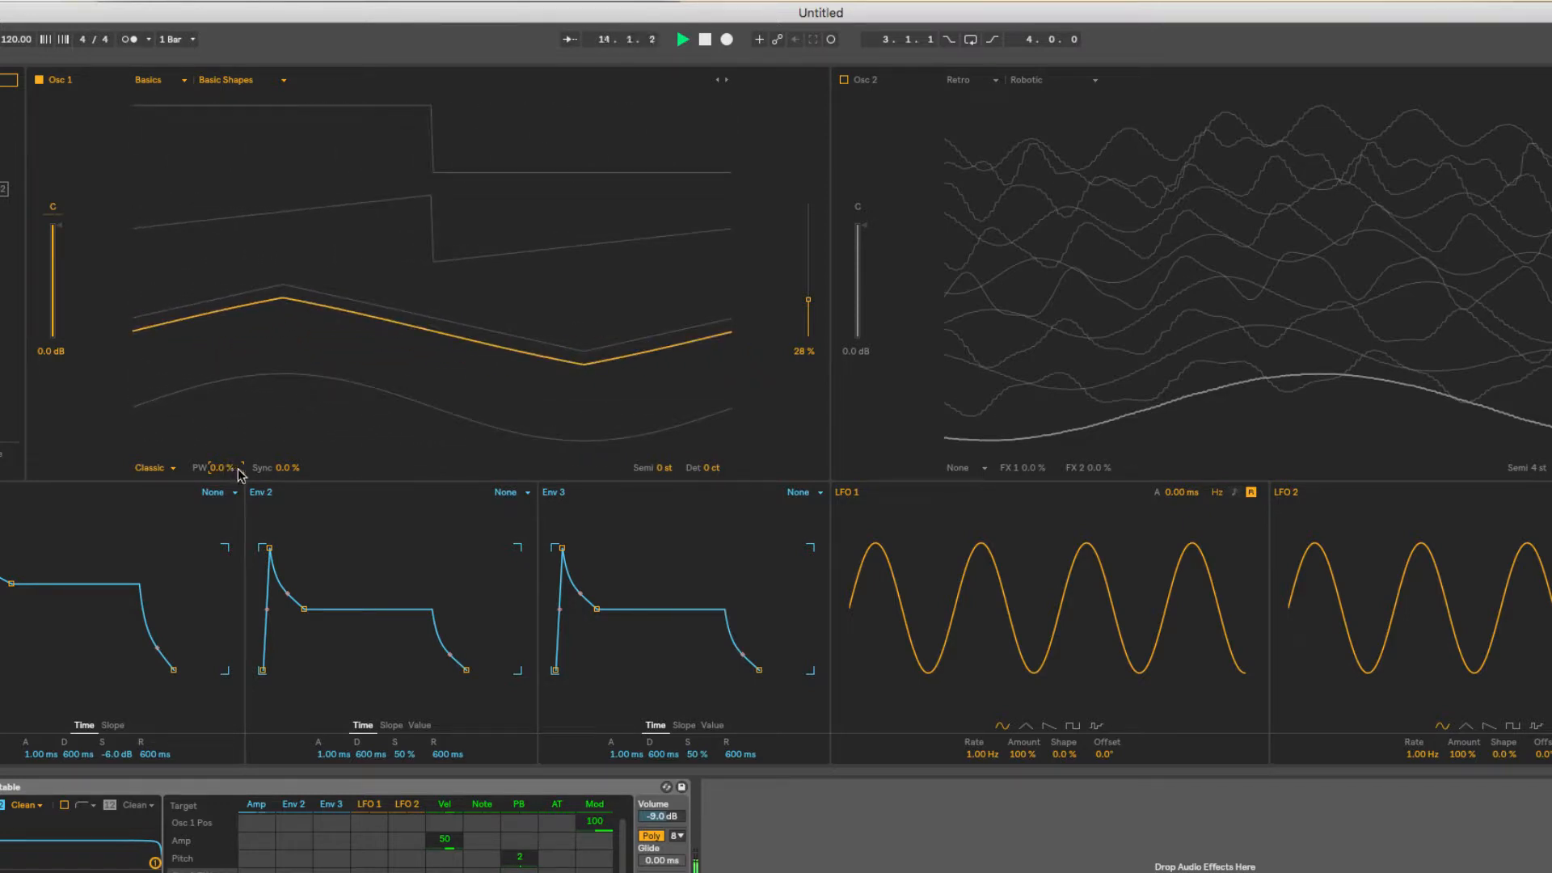
mouse_move(287, 467)
mouse_down()
mouse_move(287, 409)
mouse_move(287, 462)
mouse_move(256, 464)
mouse_up()
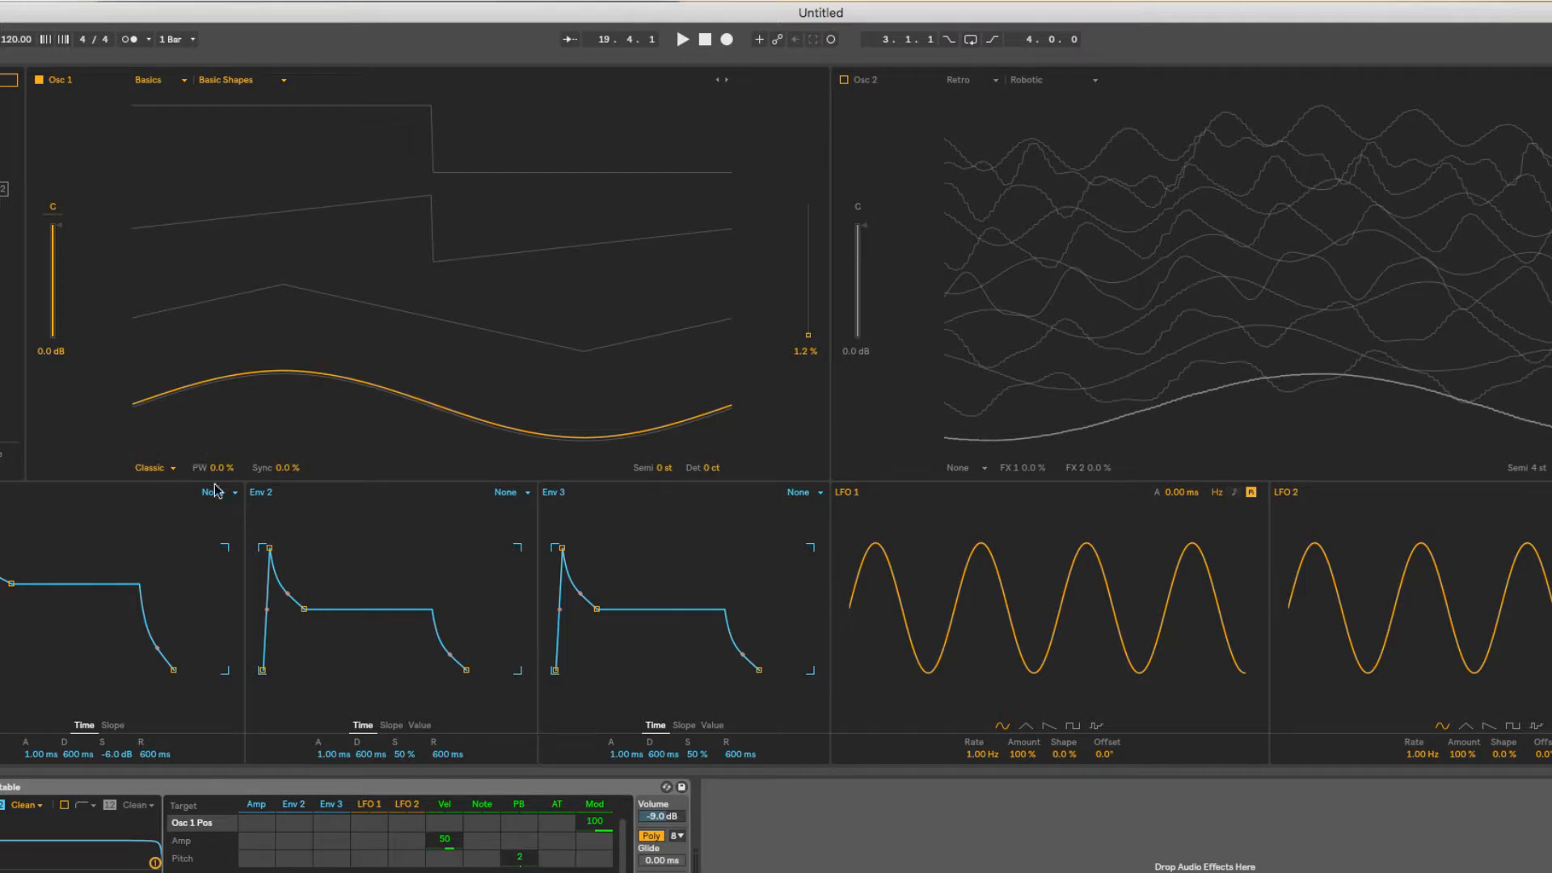
Set Osc 1's effect mode to Modern and load the Dubstep Organ wavetable from the Complex category.
click(164, 469)
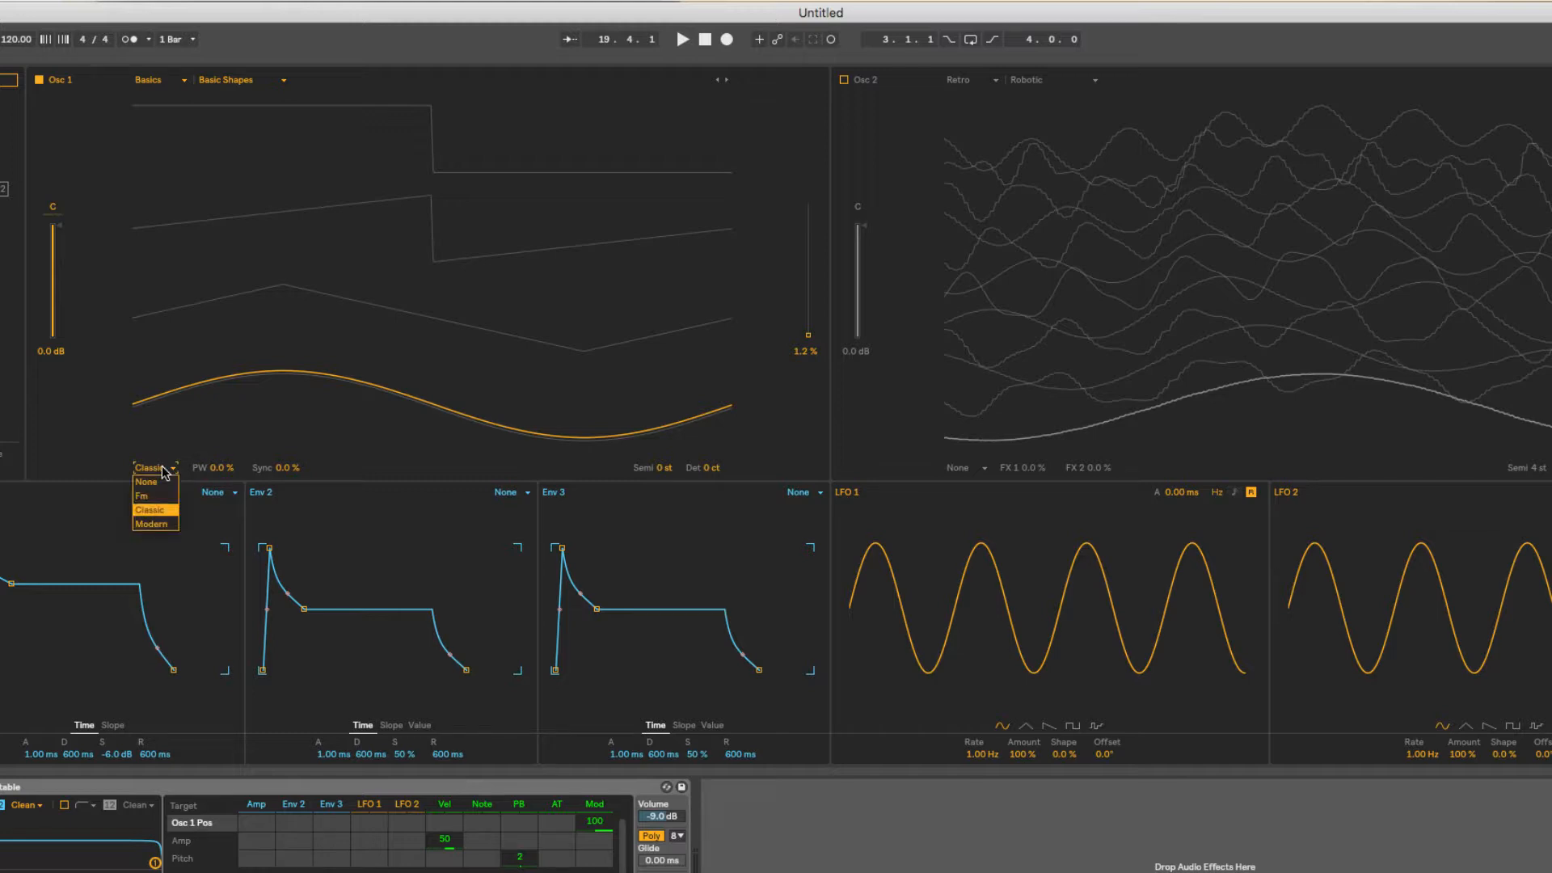
click(166, 525)
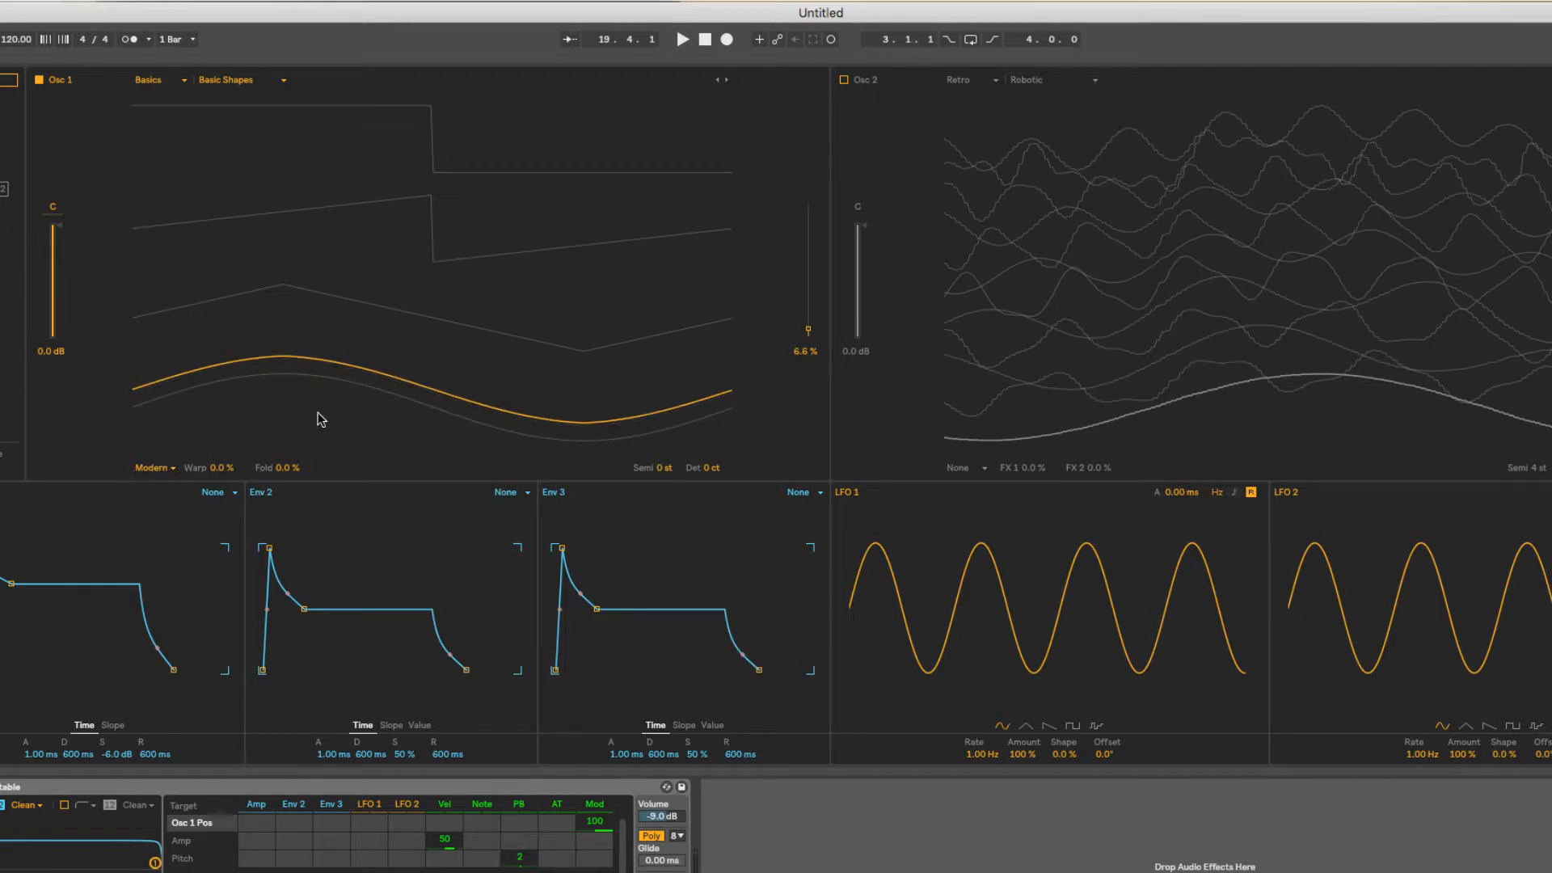
click(177, 81)
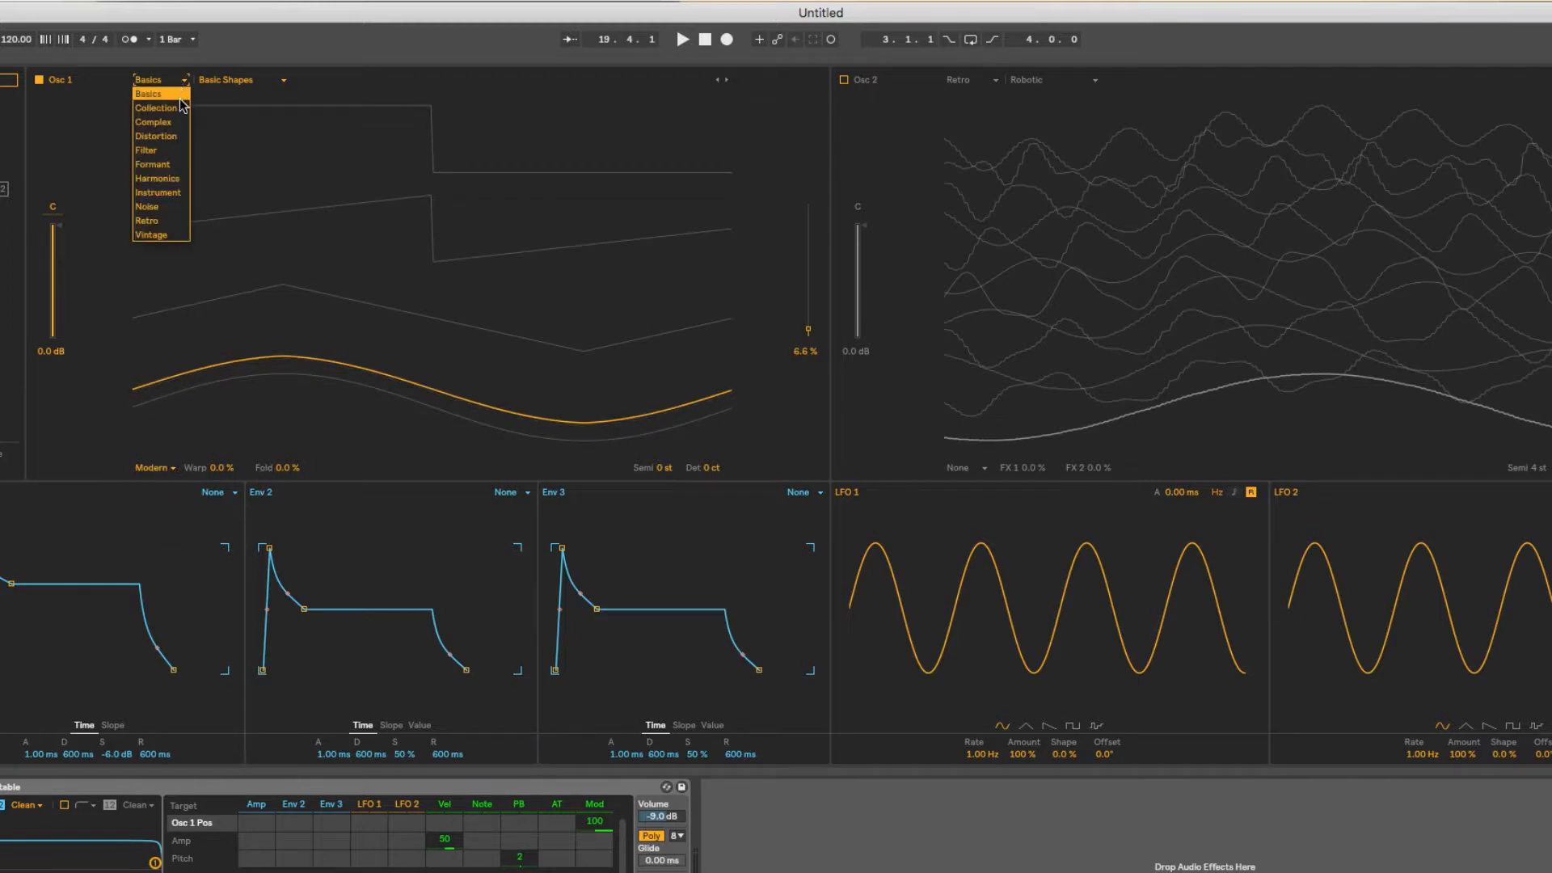
click(179, 122)
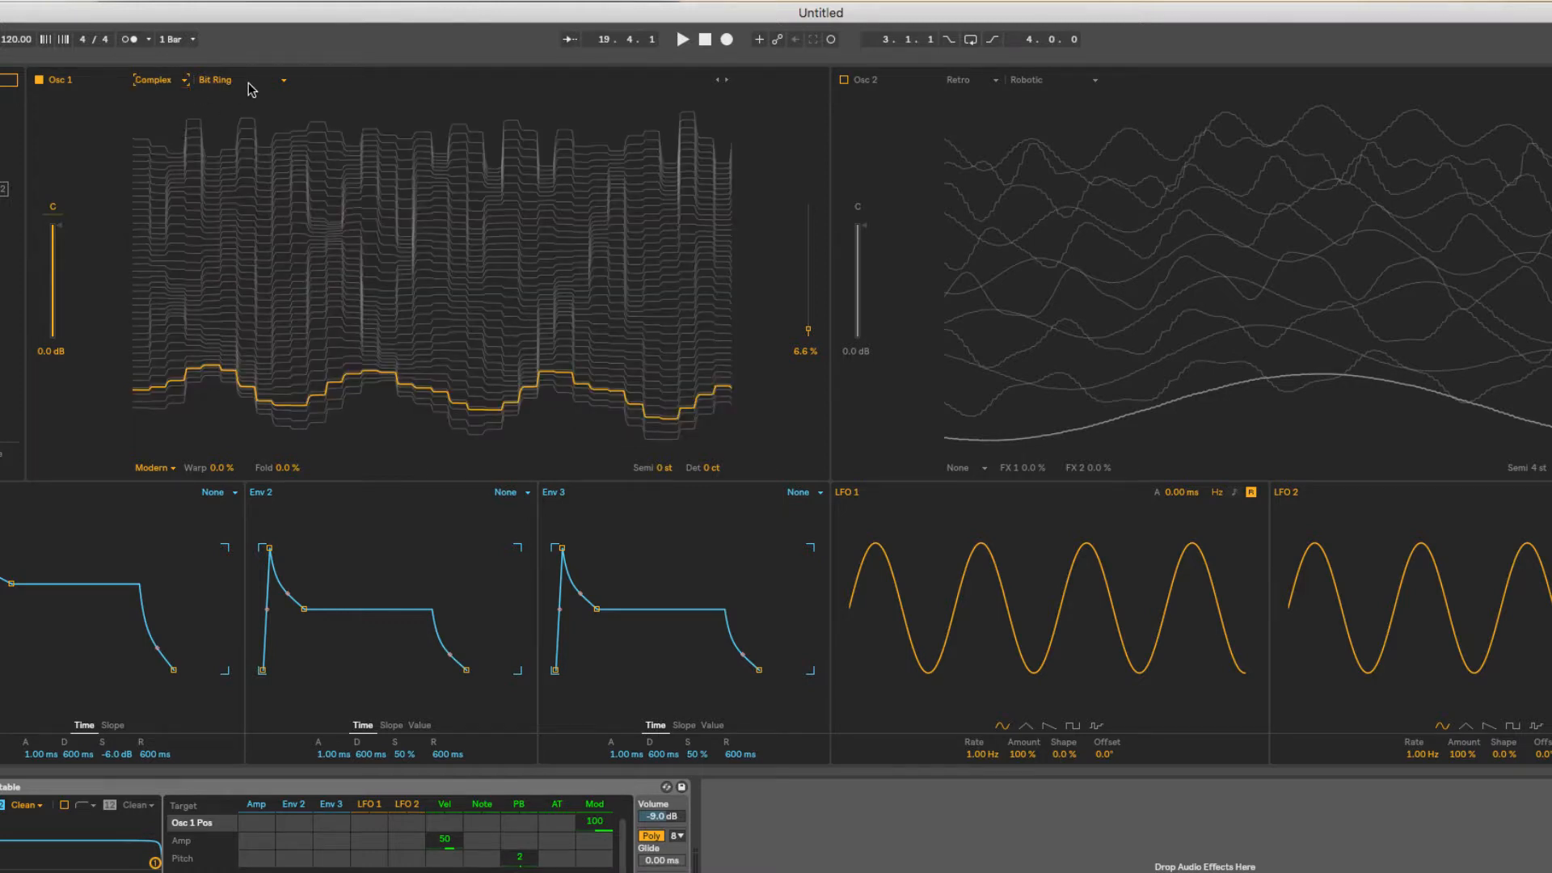
click(255, 81)
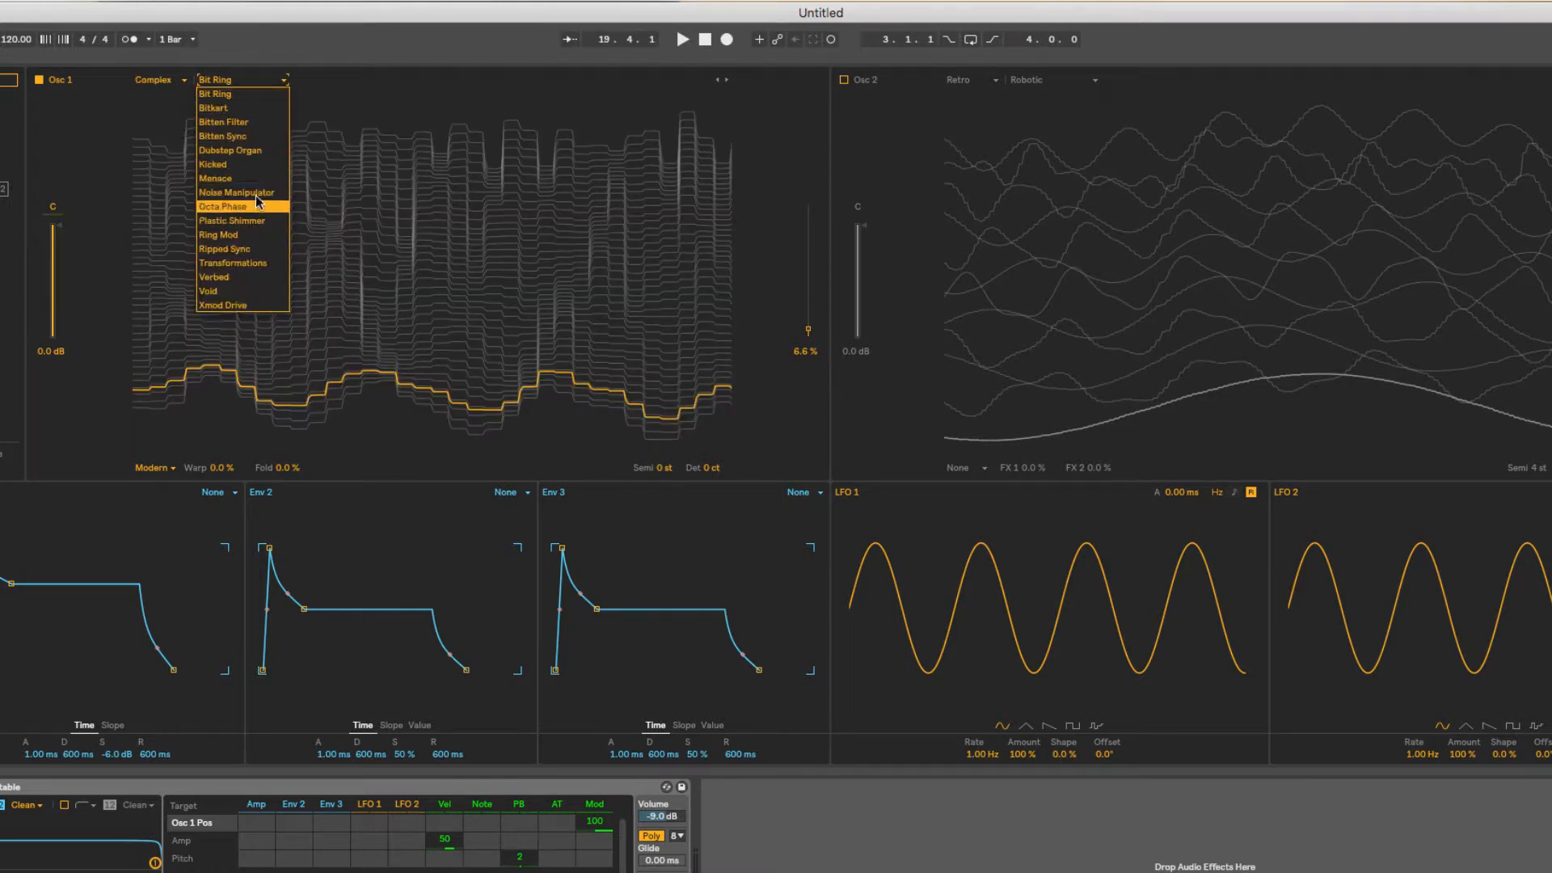
click(259, 151)
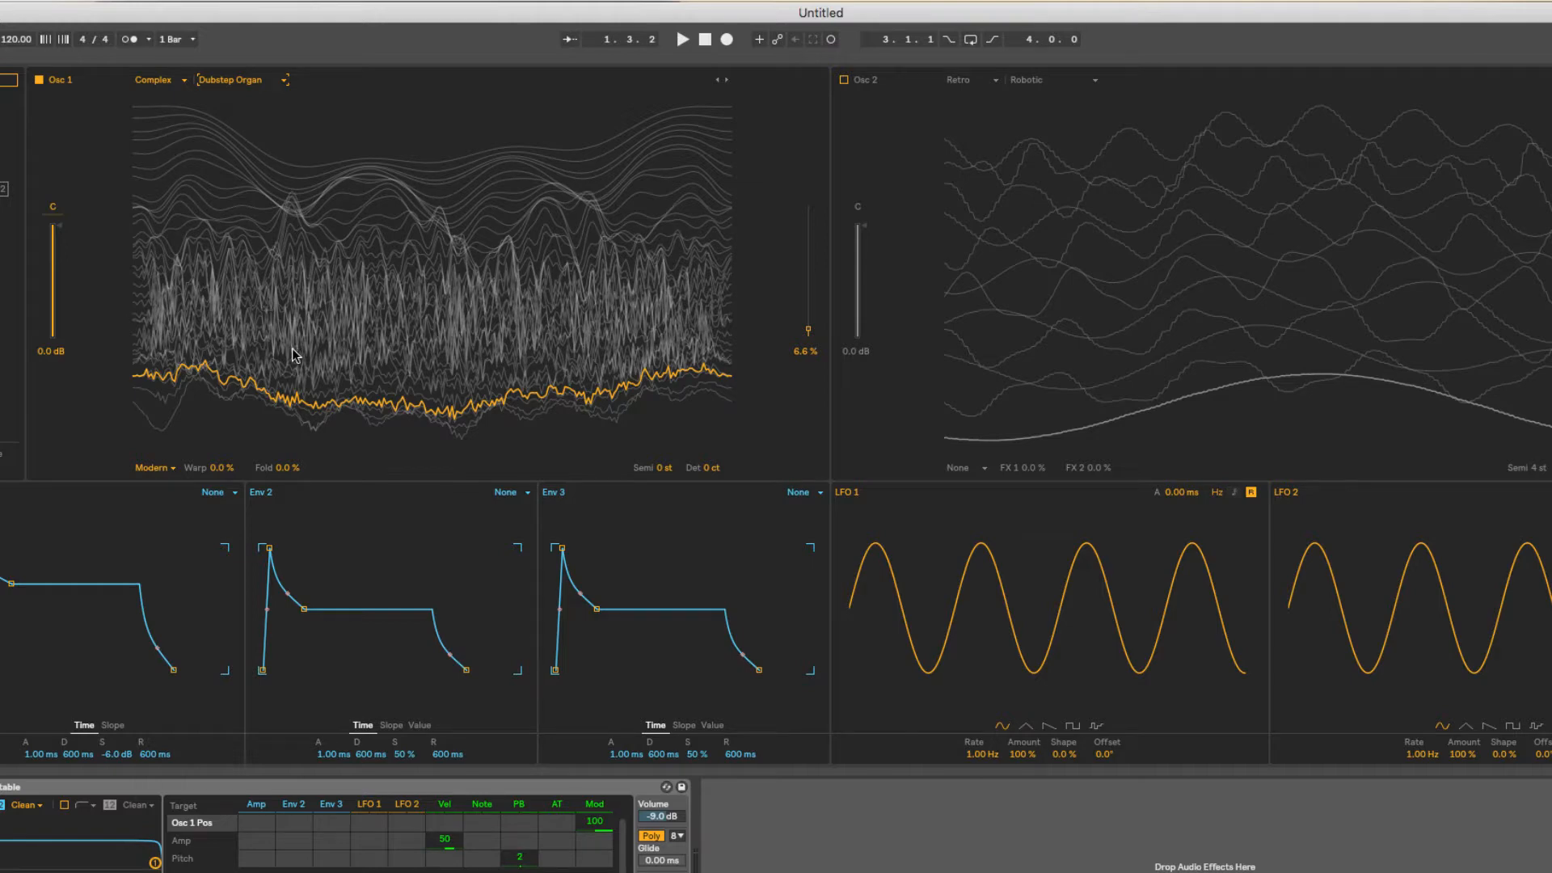
During playback, raise Osc 1's Warp to 100 %, return it to 0 %, and set Fold to 23 %.
key(space)
drag(221, 470, 221, 370)
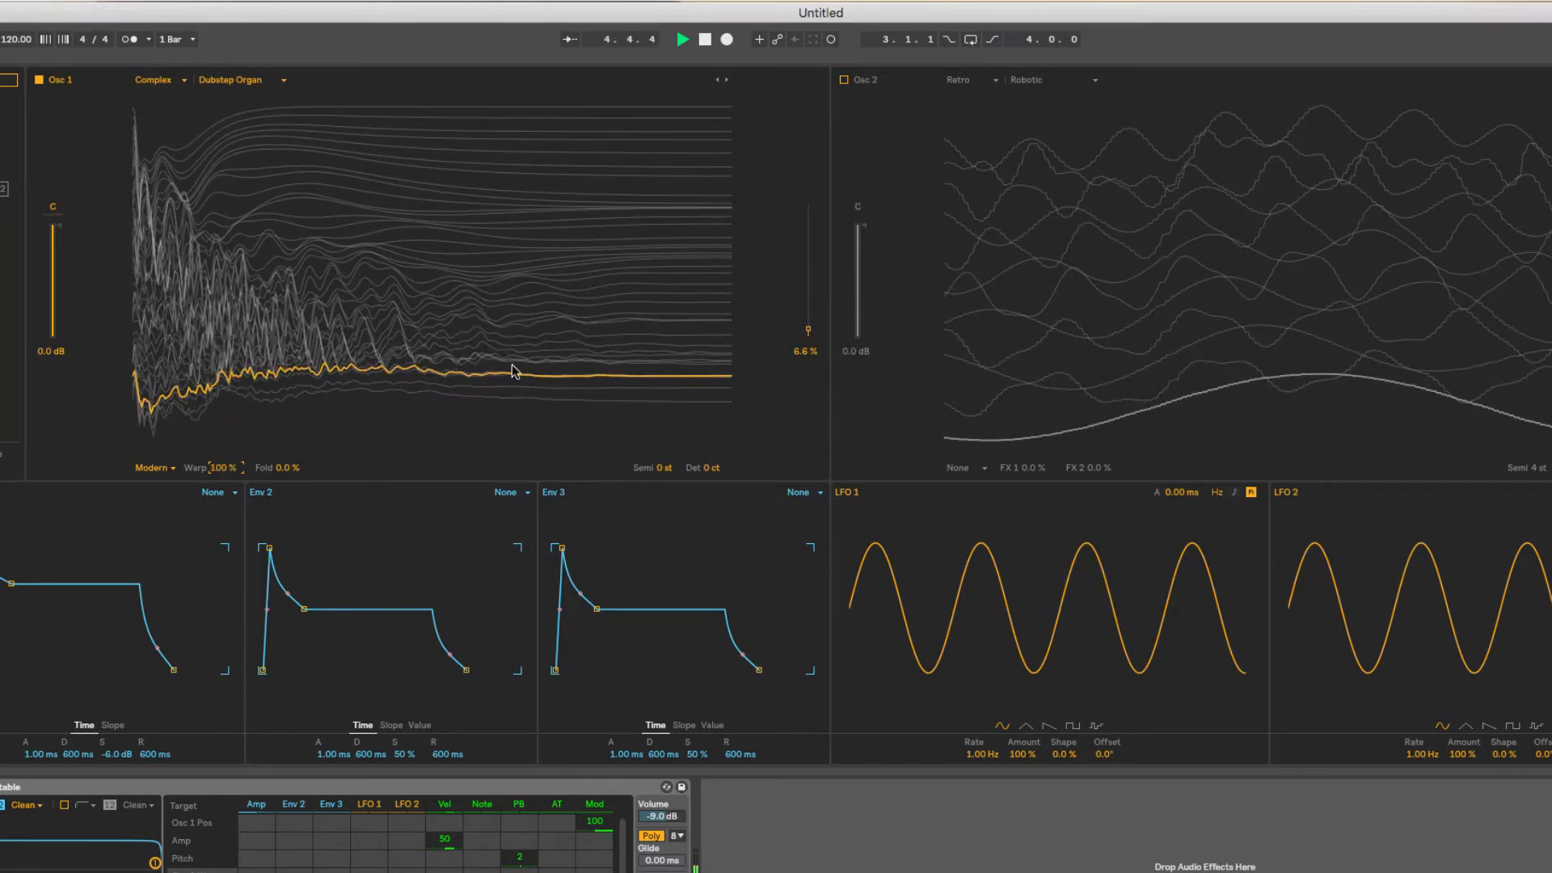
drag(226, 467, 276, 220)
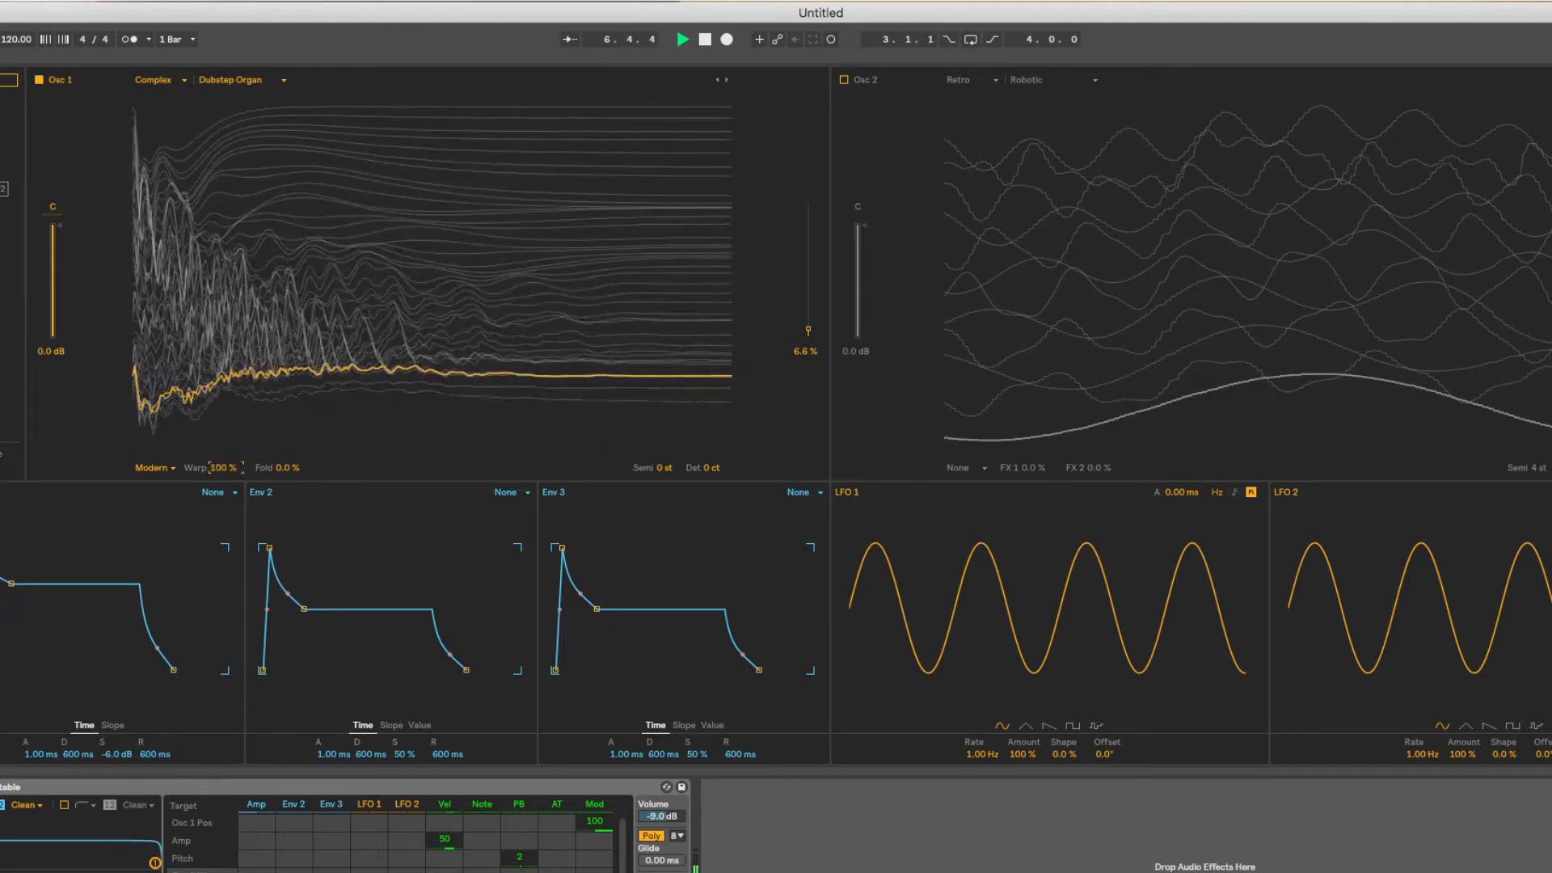
key(space)
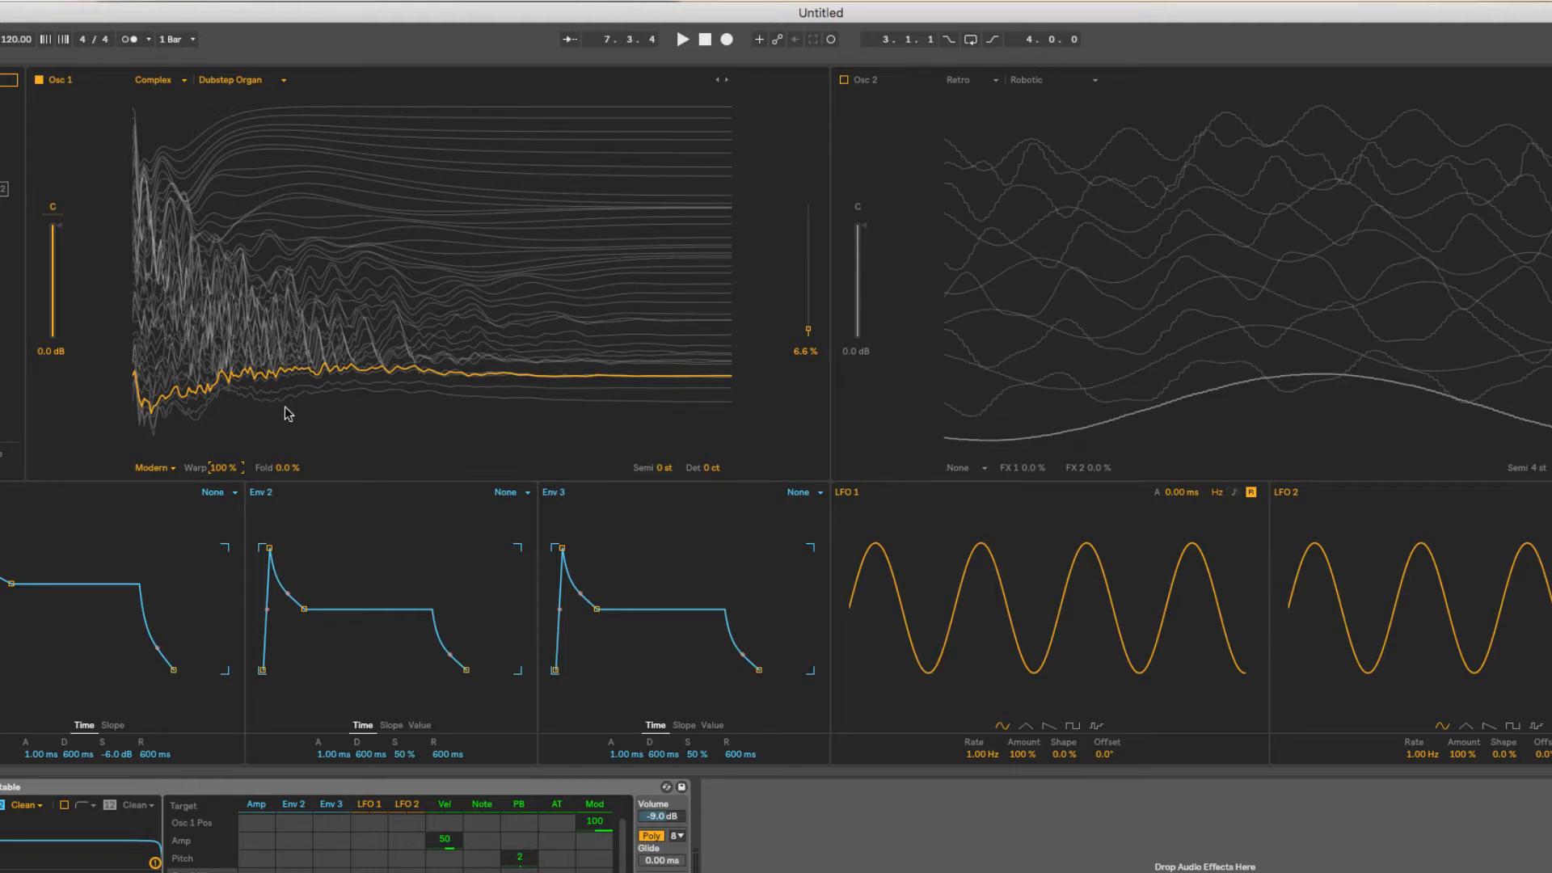
drag(222, 467, 287, 450)
key(space)
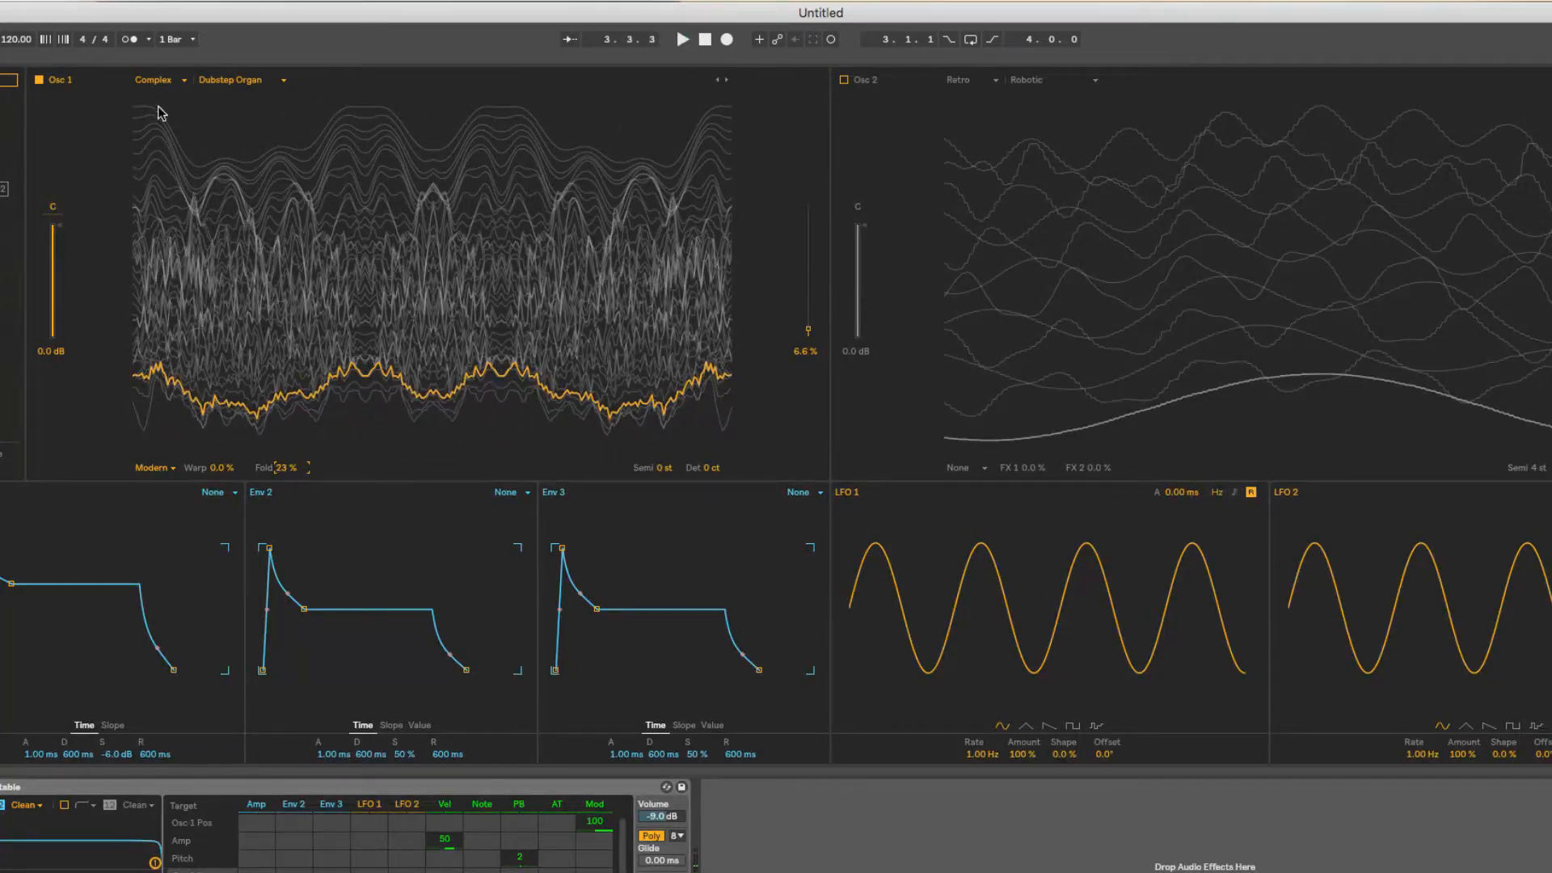
Load Basic Shapes from the Basics category in Osc 1 and raise Fold to 85 % during playback.
click(173, 81)
click(171, 93)
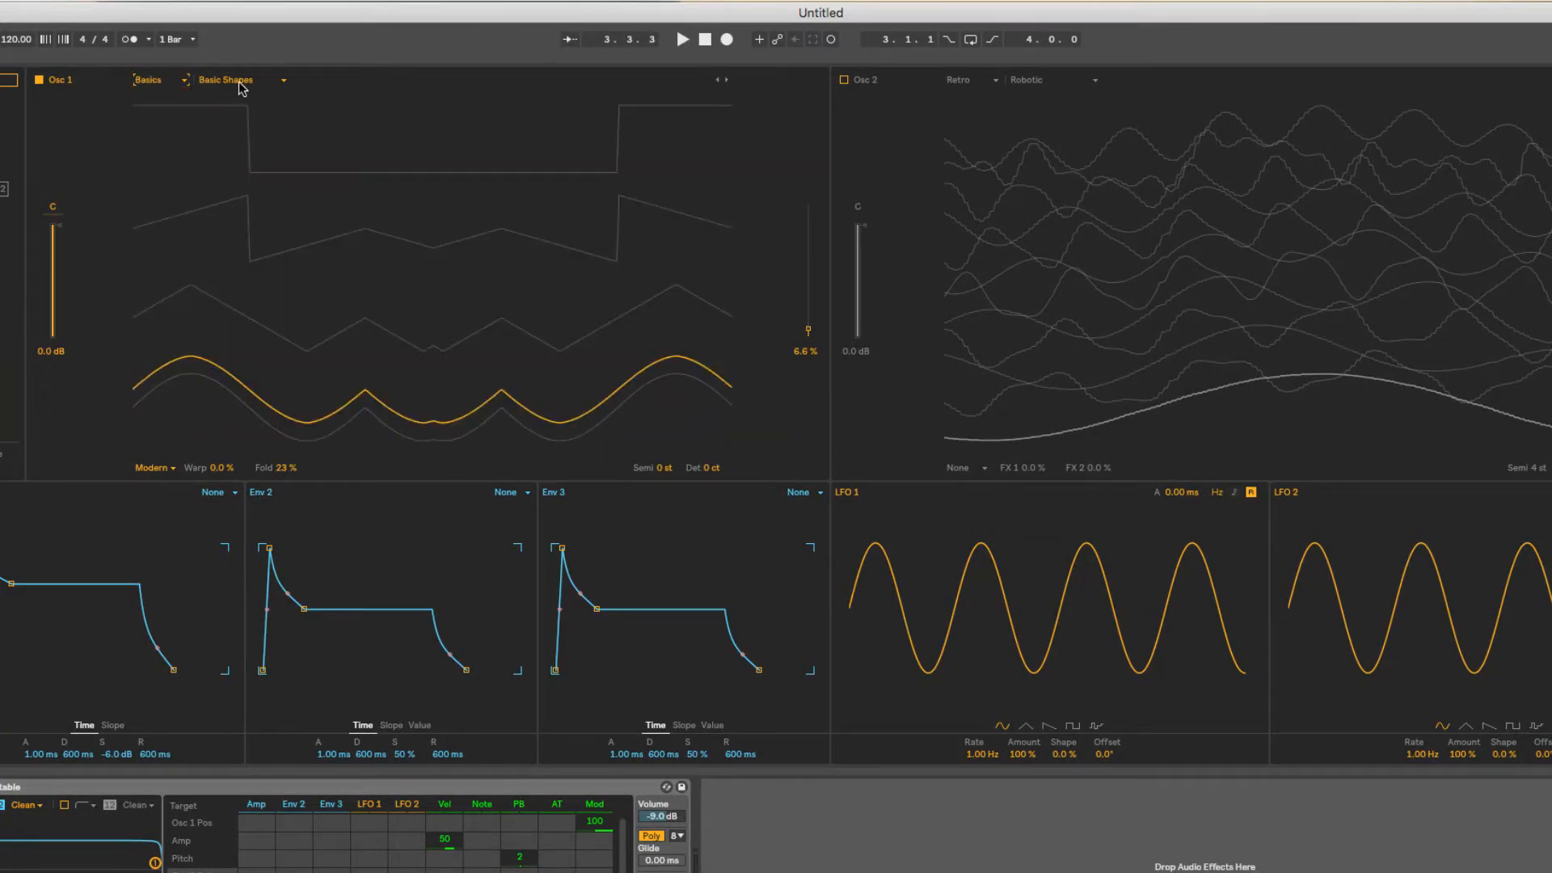
key(space)
drag(285, 473, 285, 437)
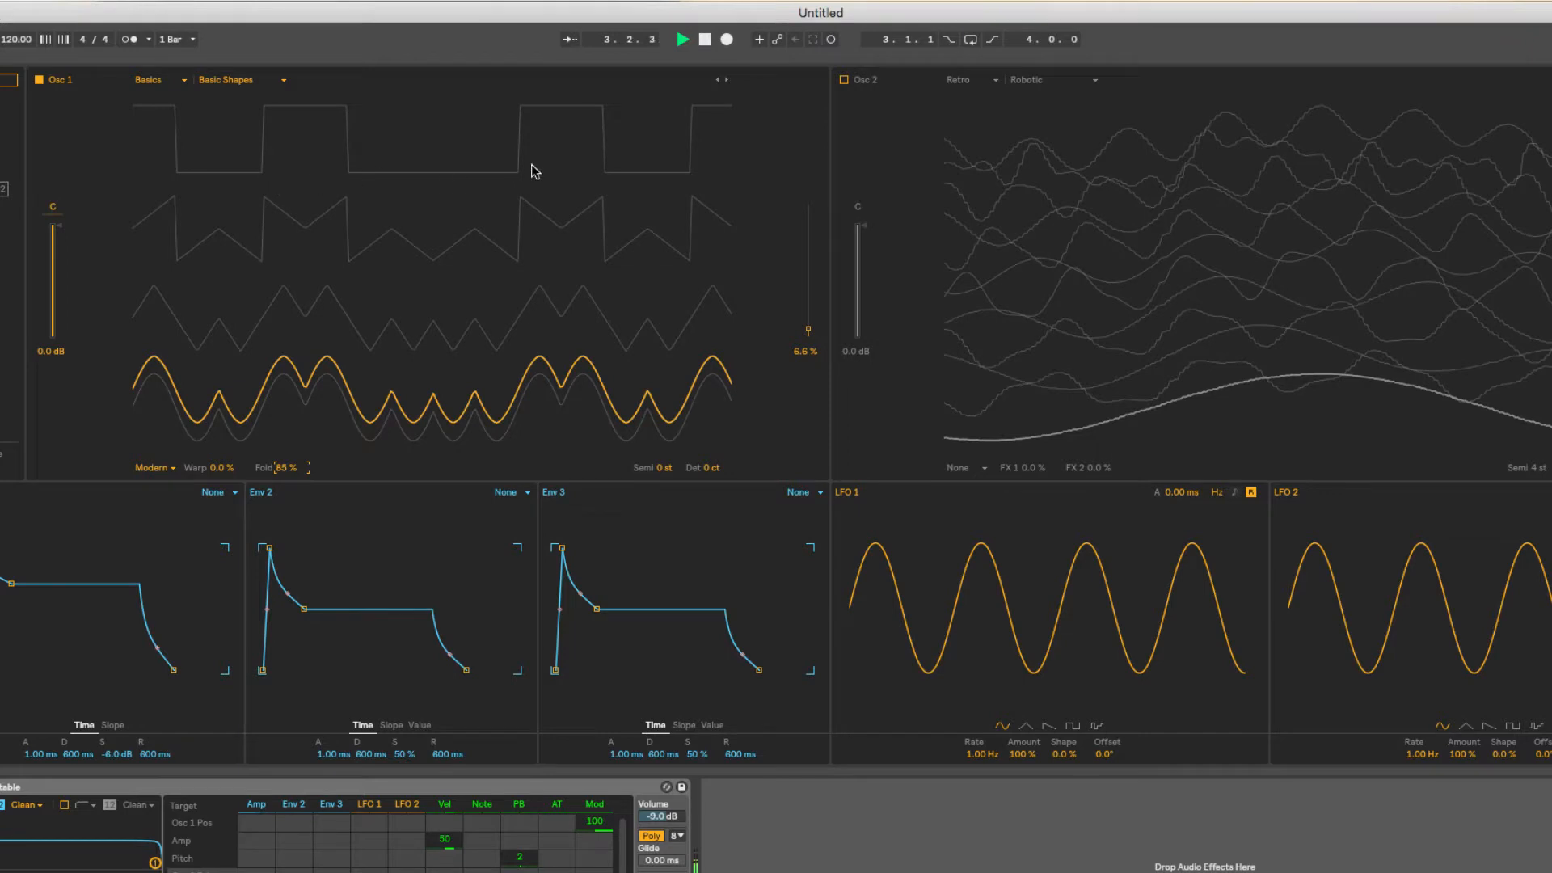
Raise Osc 1's Warp to 95 % and reset Fold to 0 %.
drag(287, 467, 221, 411)
click(279, 476)
key(Delete)
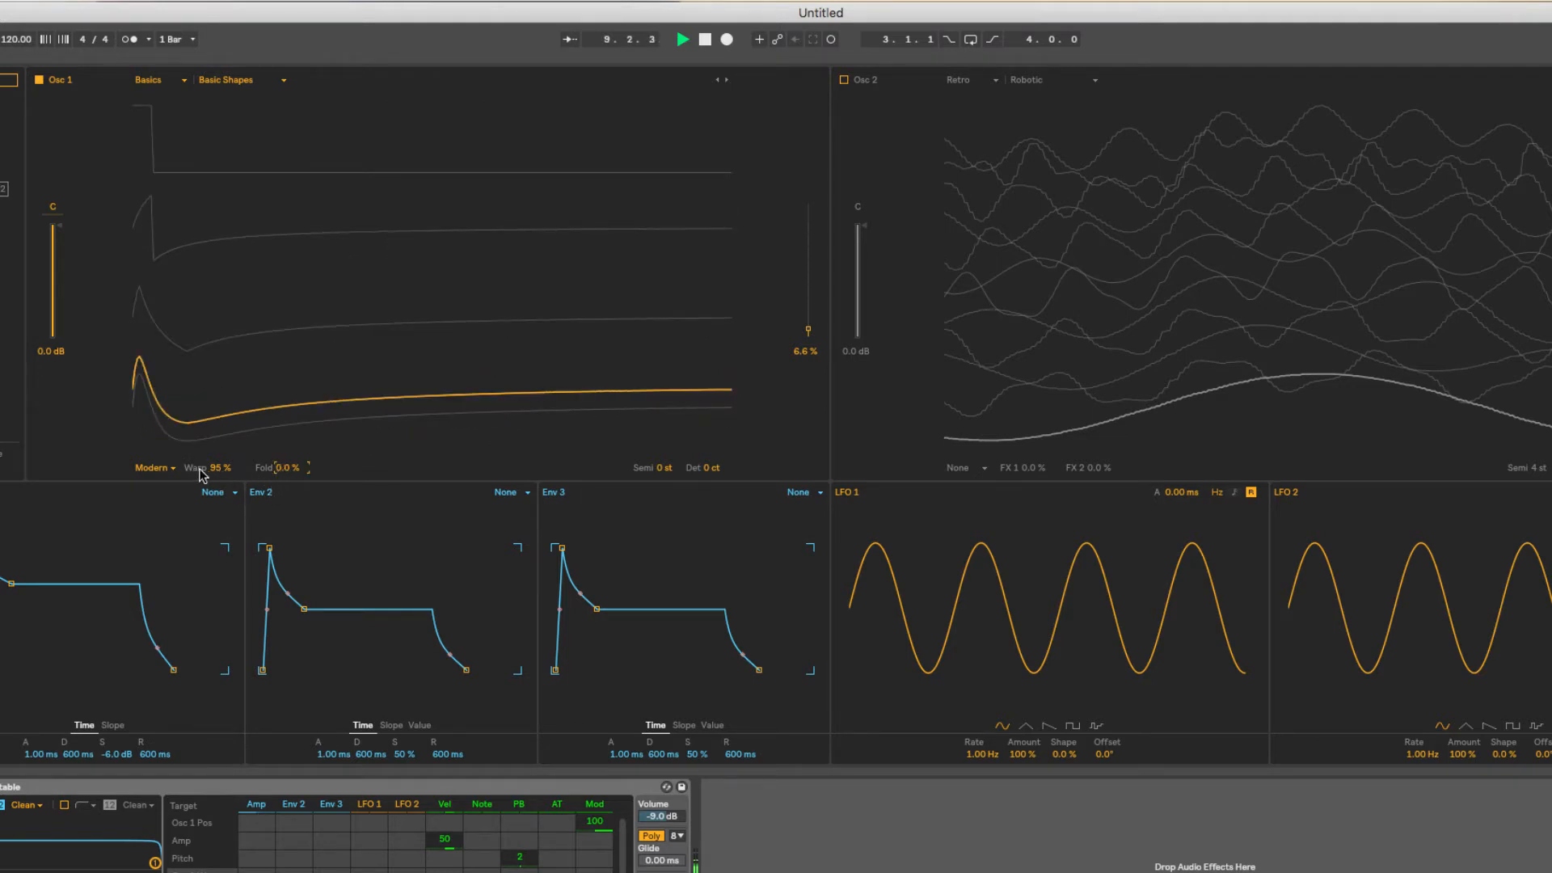
Sweep Osc 1's Warp down to -100 % and back up to positive values, and reset it to 0 %.
drag(220, 467, 220, 580)
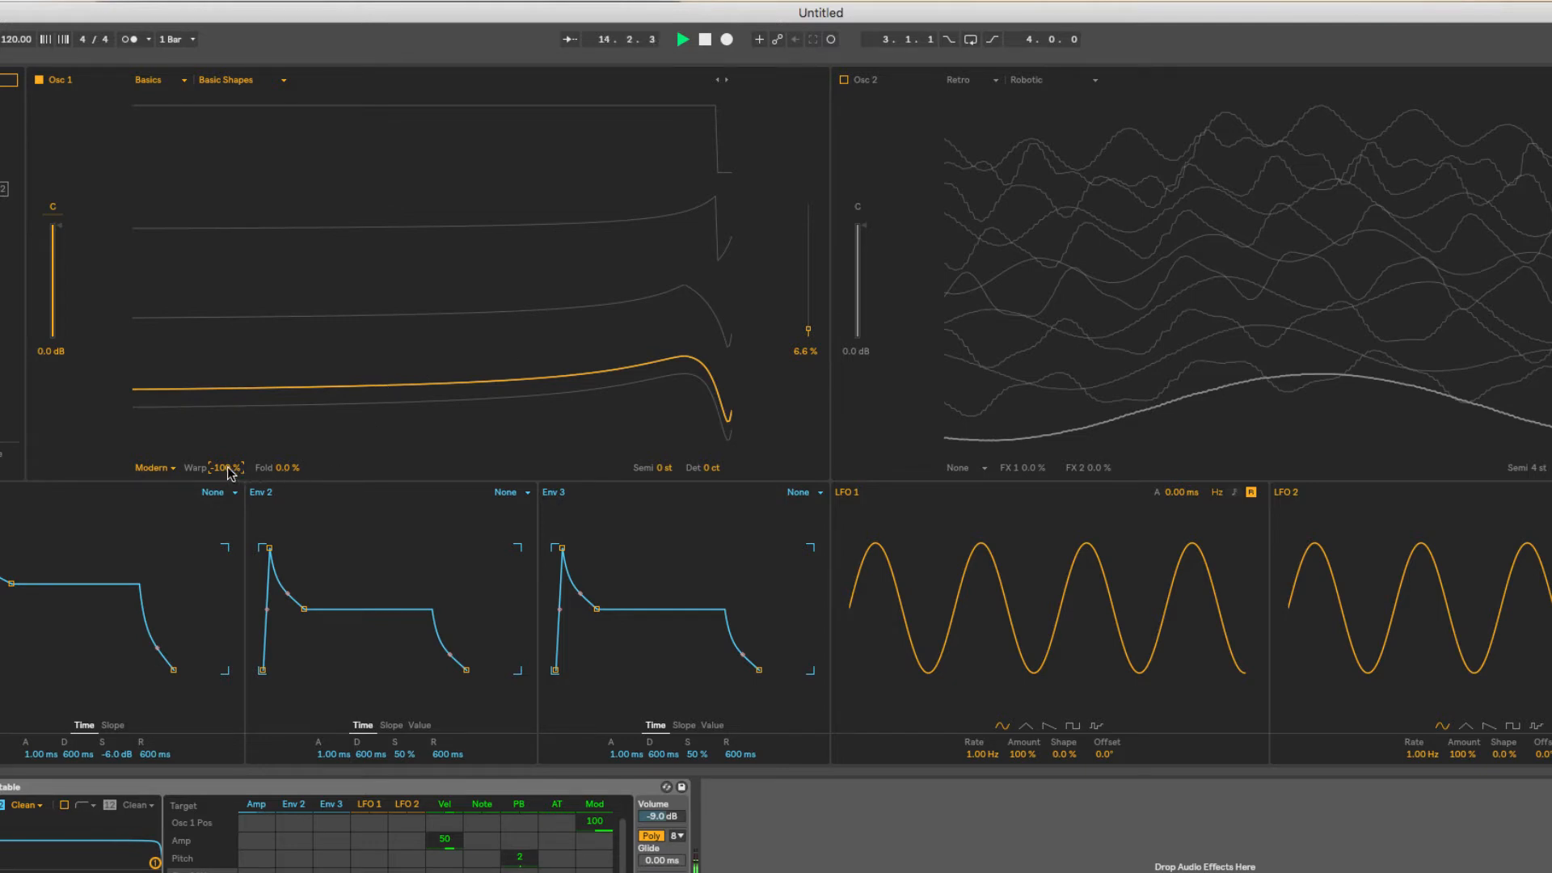
drag(230, 473, 230, 396)
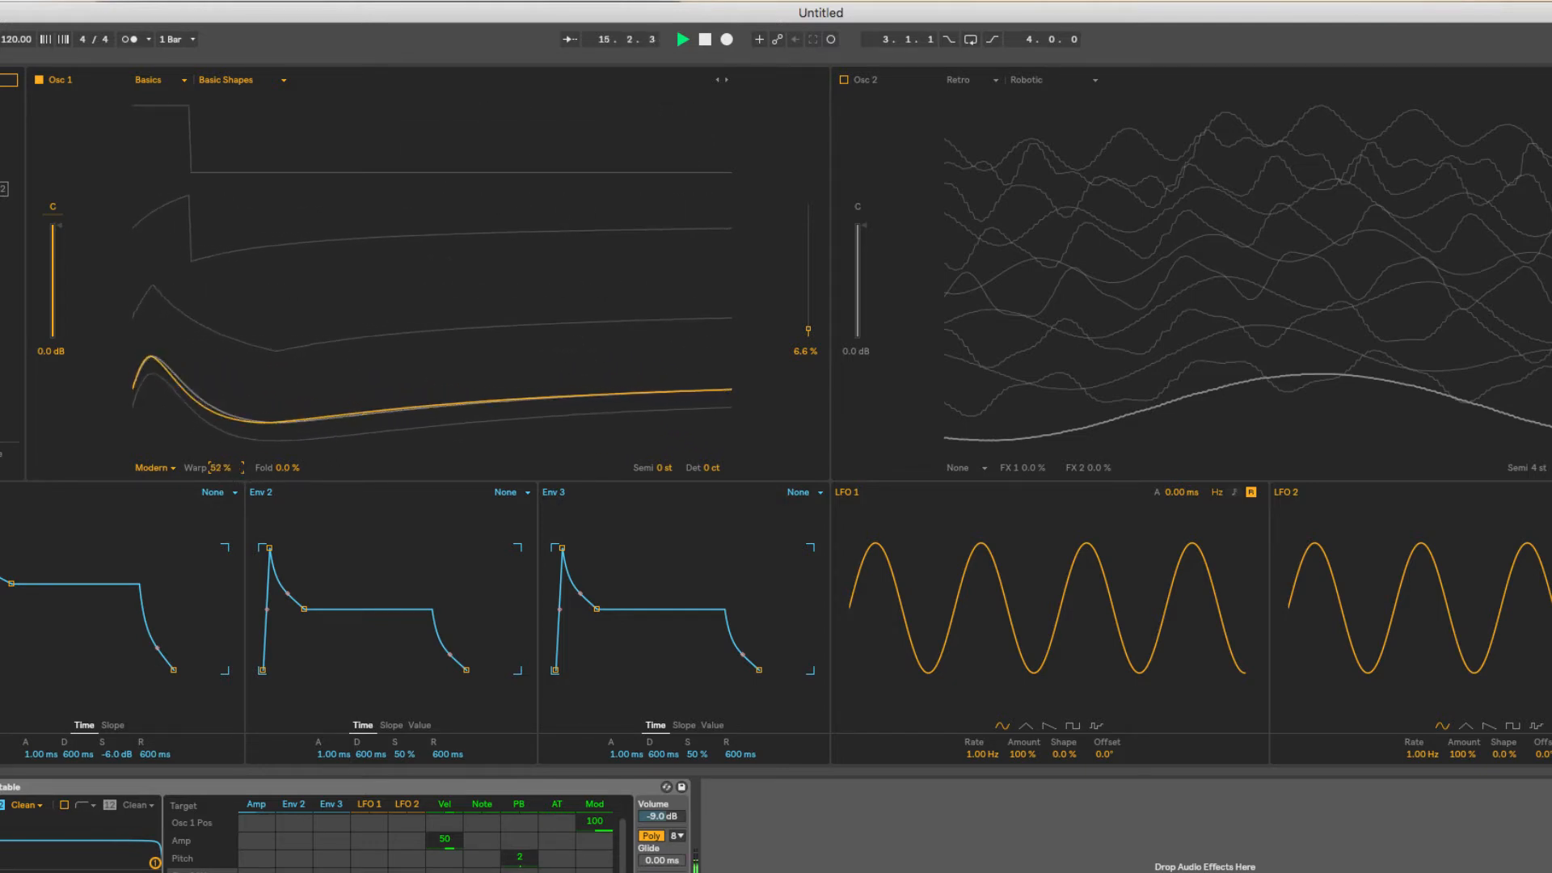
double_click(225, 470)
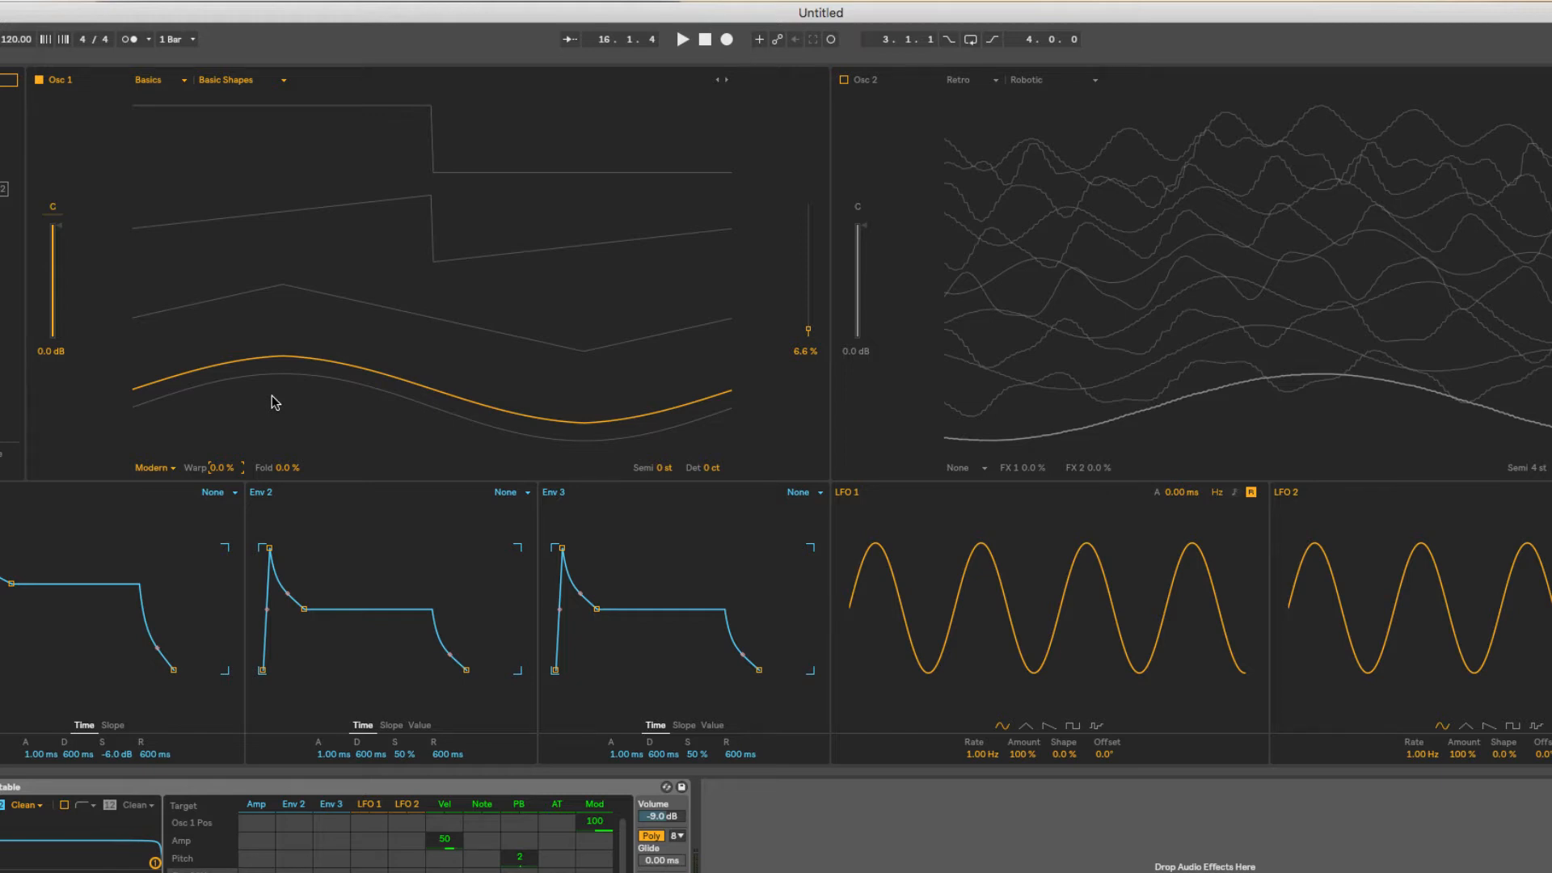
Set Osc 1's effect mode to None and enable Osc 2.
click(171, 469)
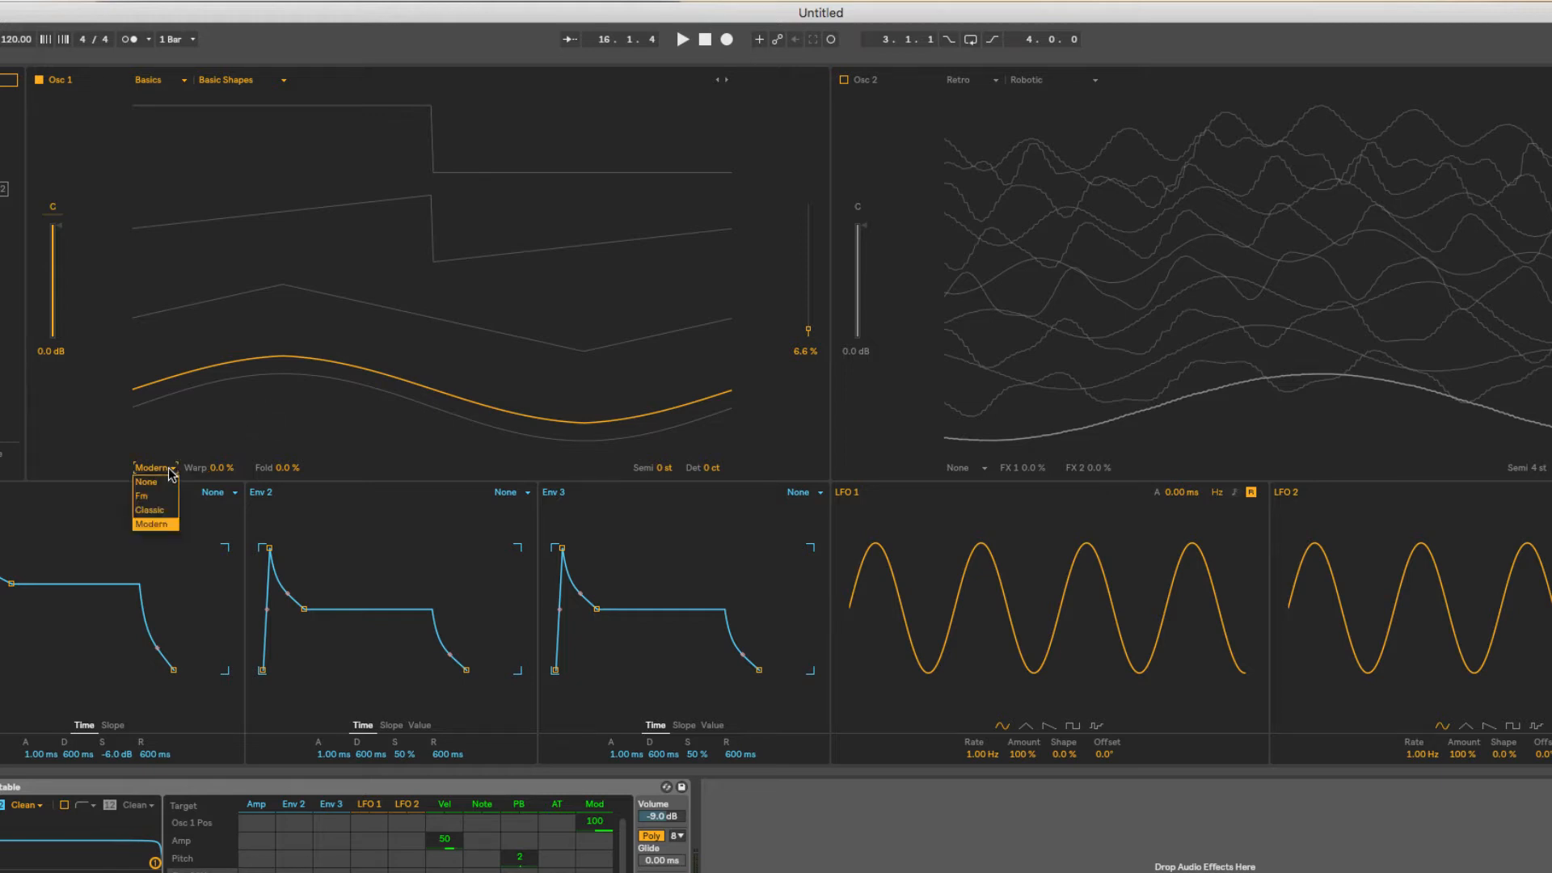
click(147, 482)
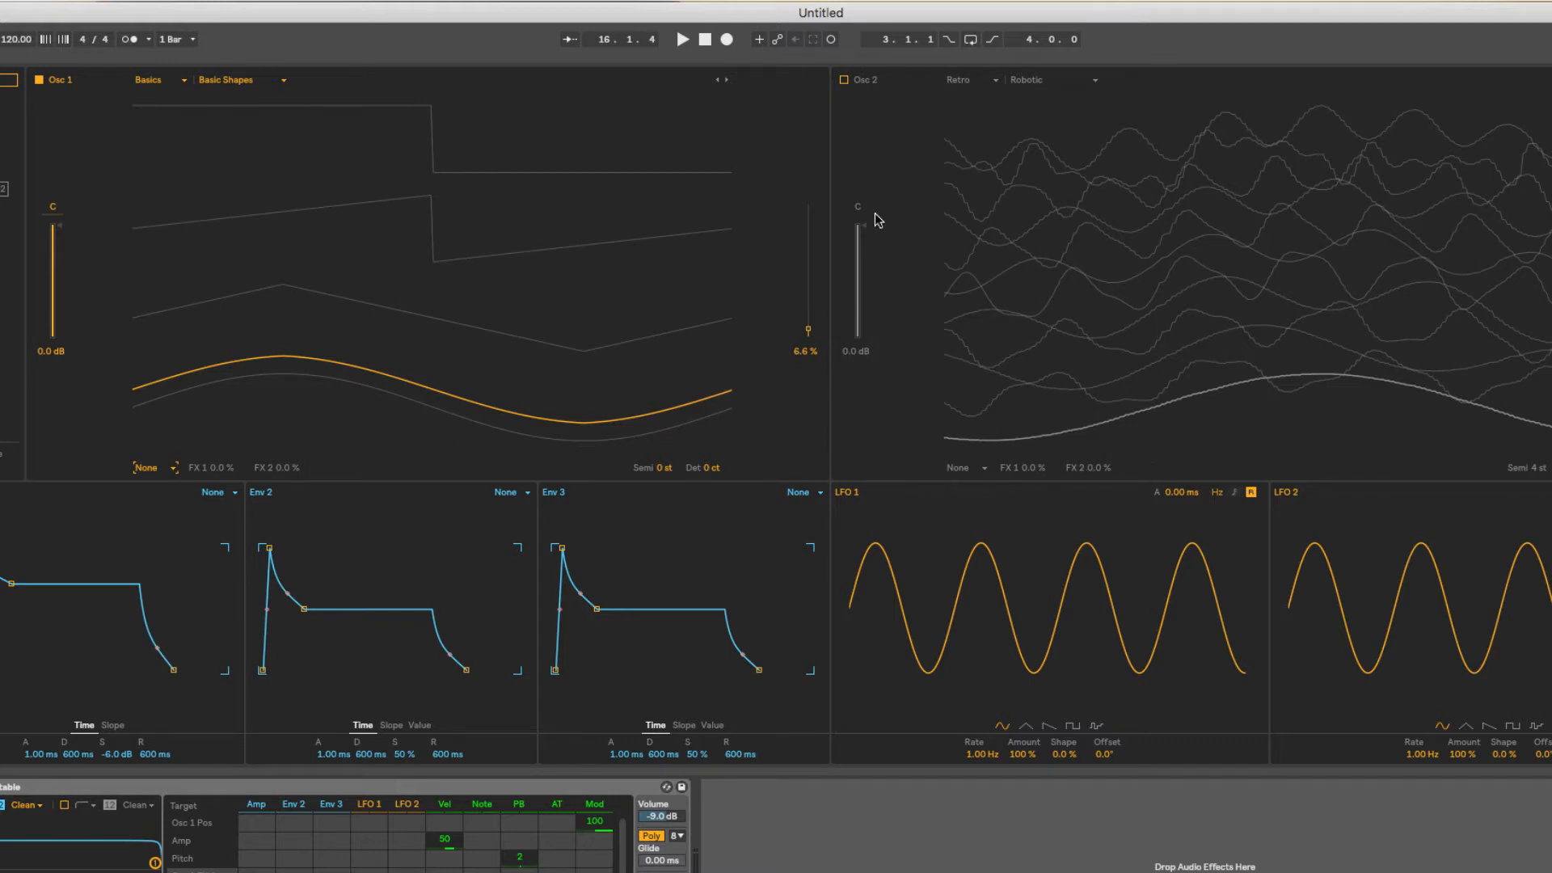
click(844, 80)
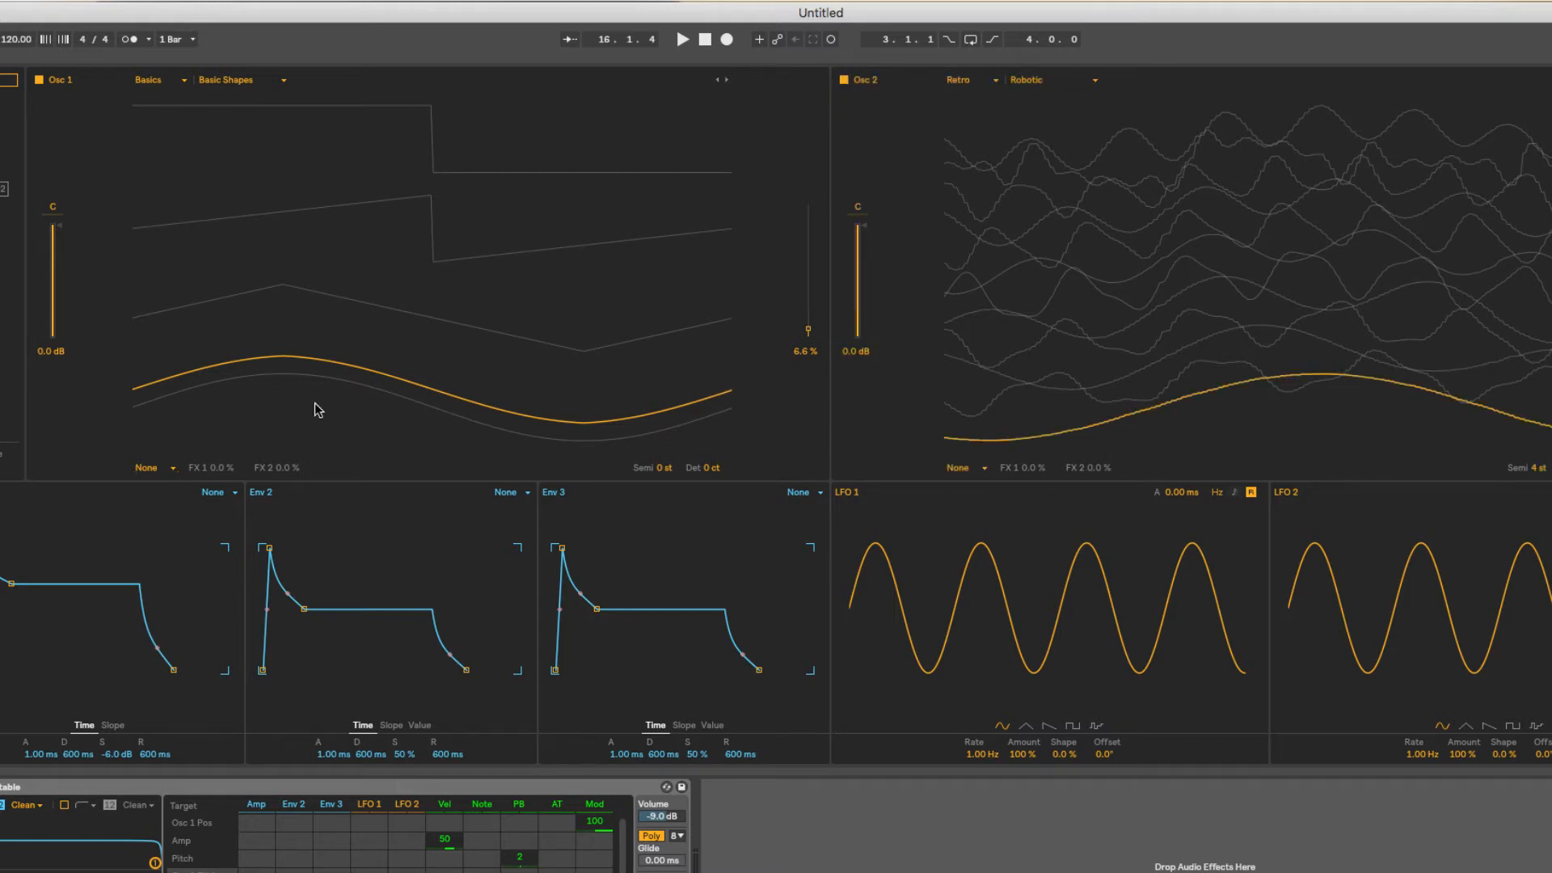
Set Osc 1's effect mode to Fm and Osc 2's to Modern, and audition the combination with a short playback.
click(172, 469)
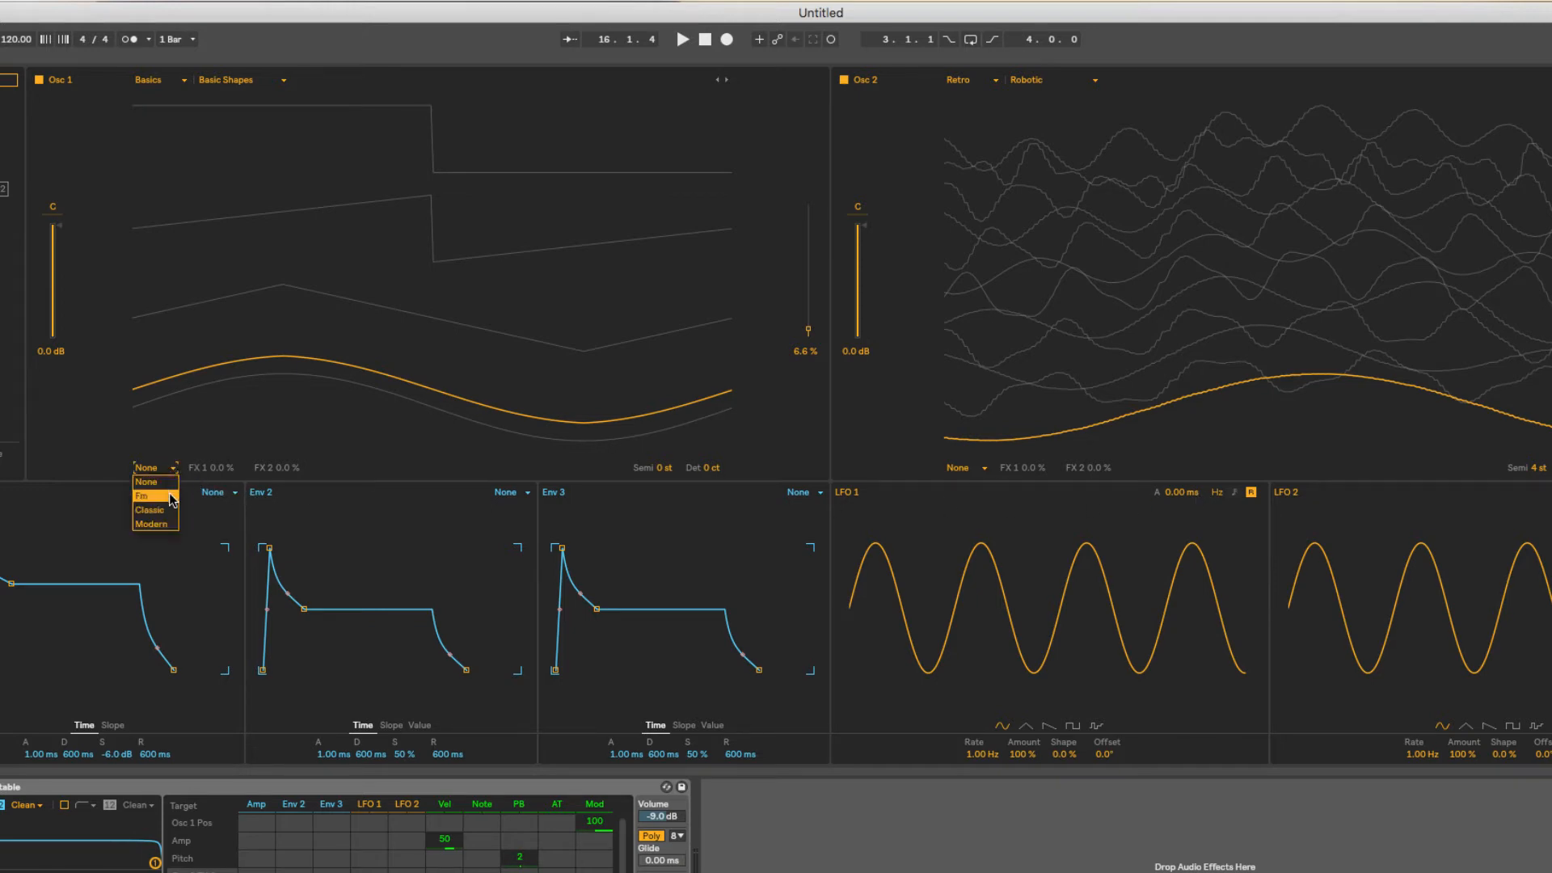
click(169, 497)
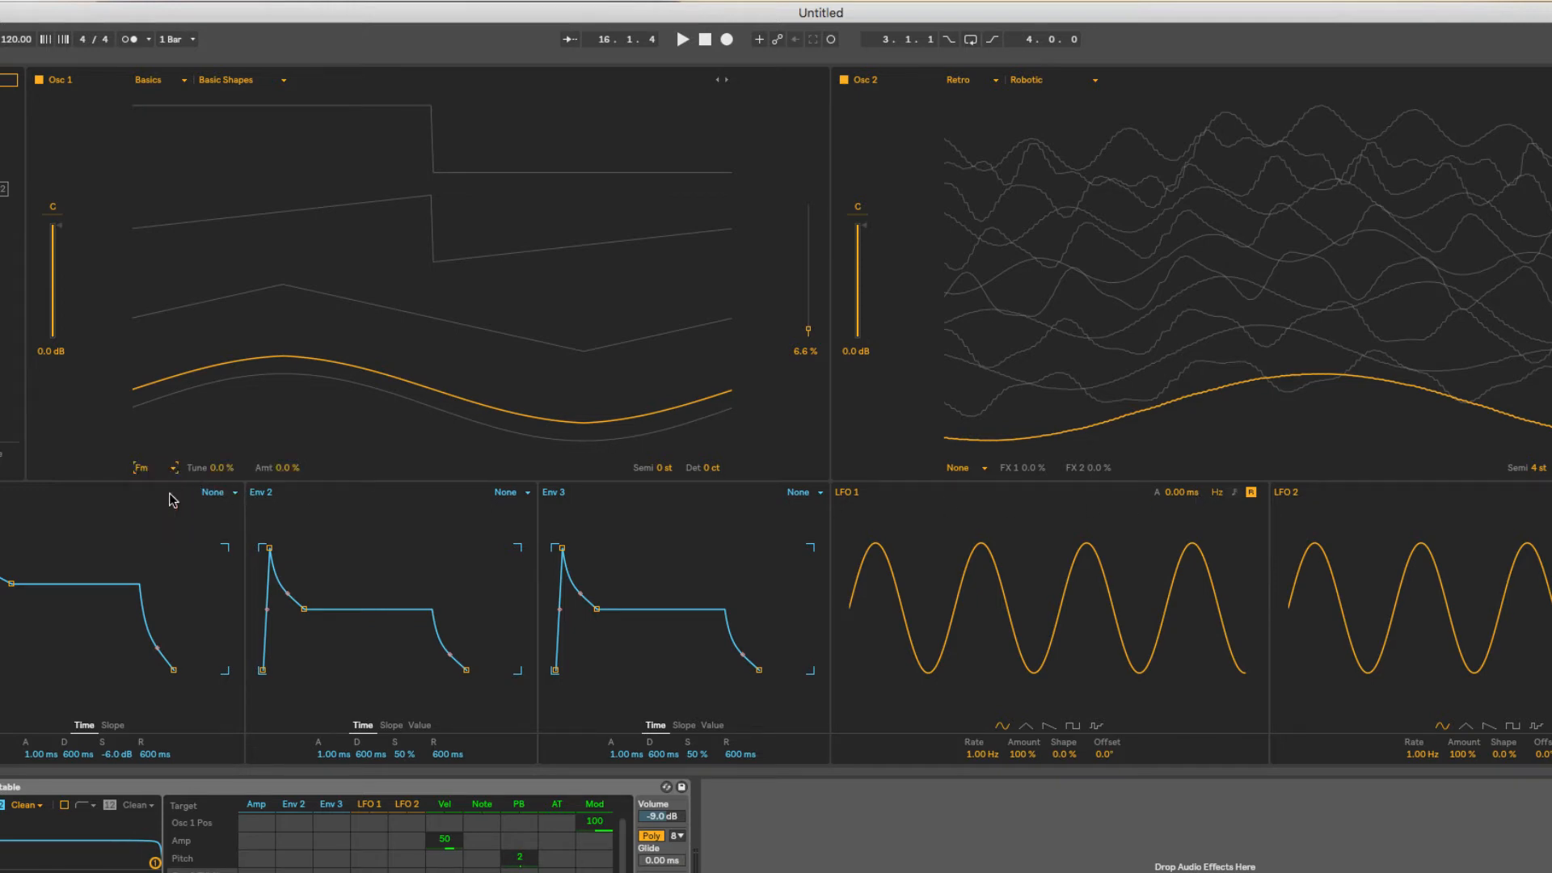
click(962, 471)
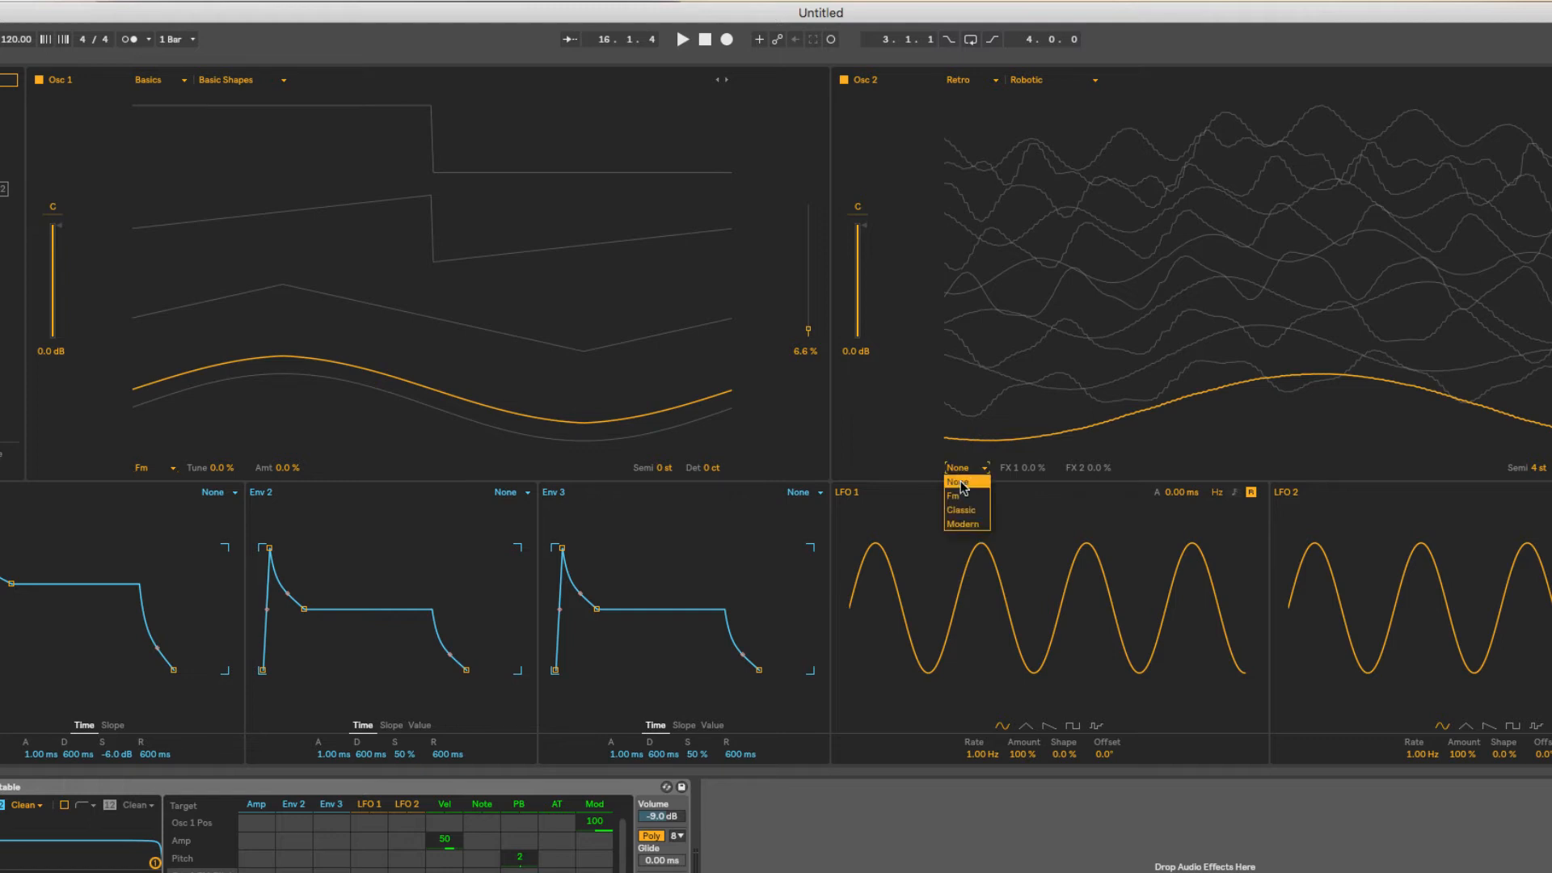
click(962, 524)
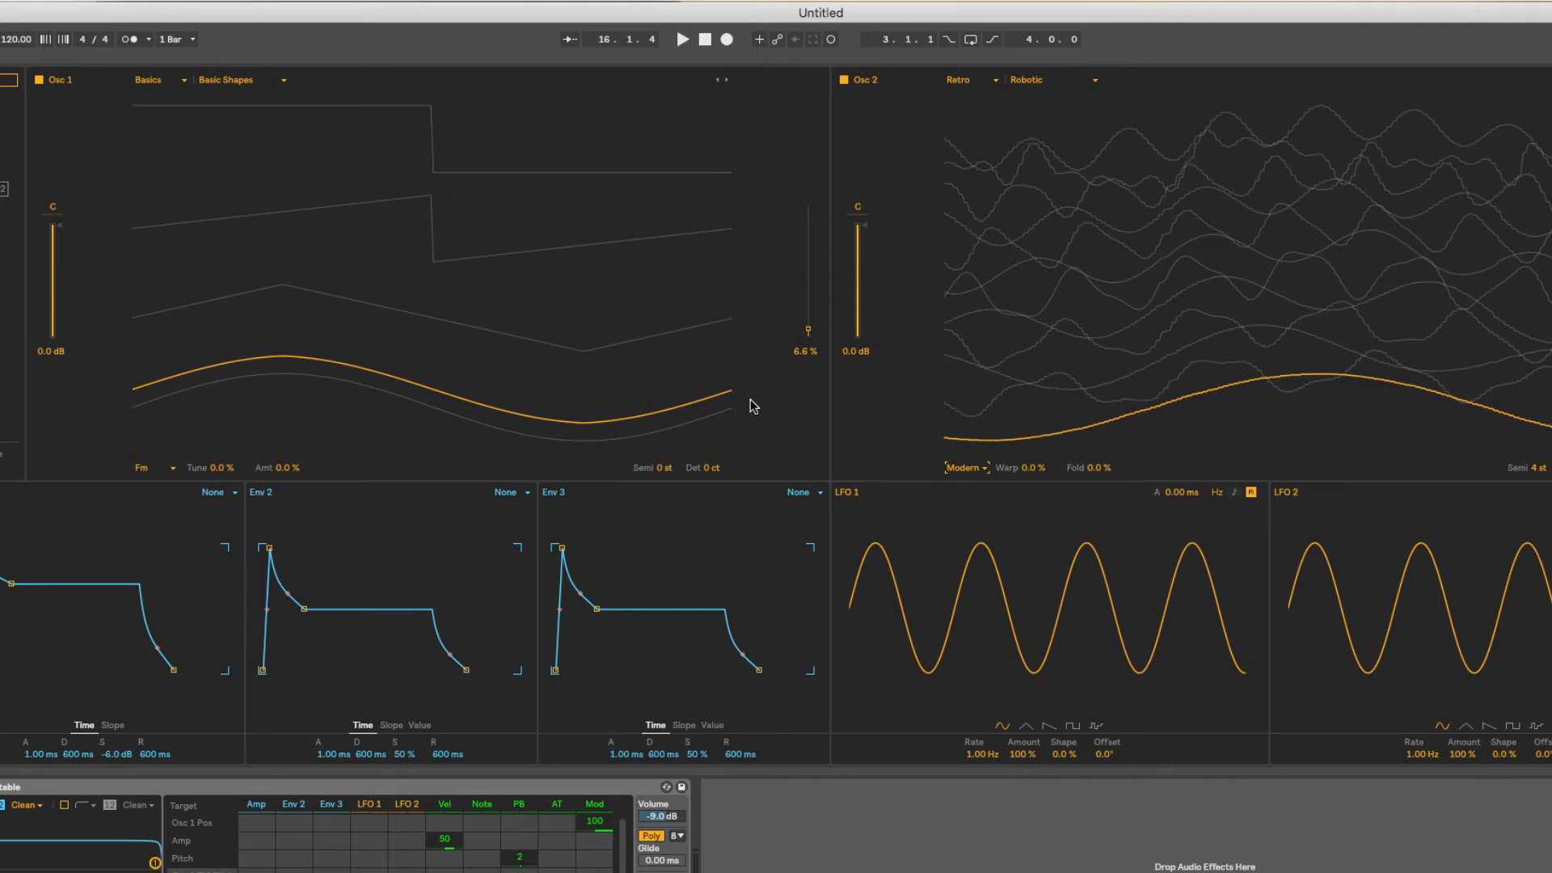
key(space)
key(space)
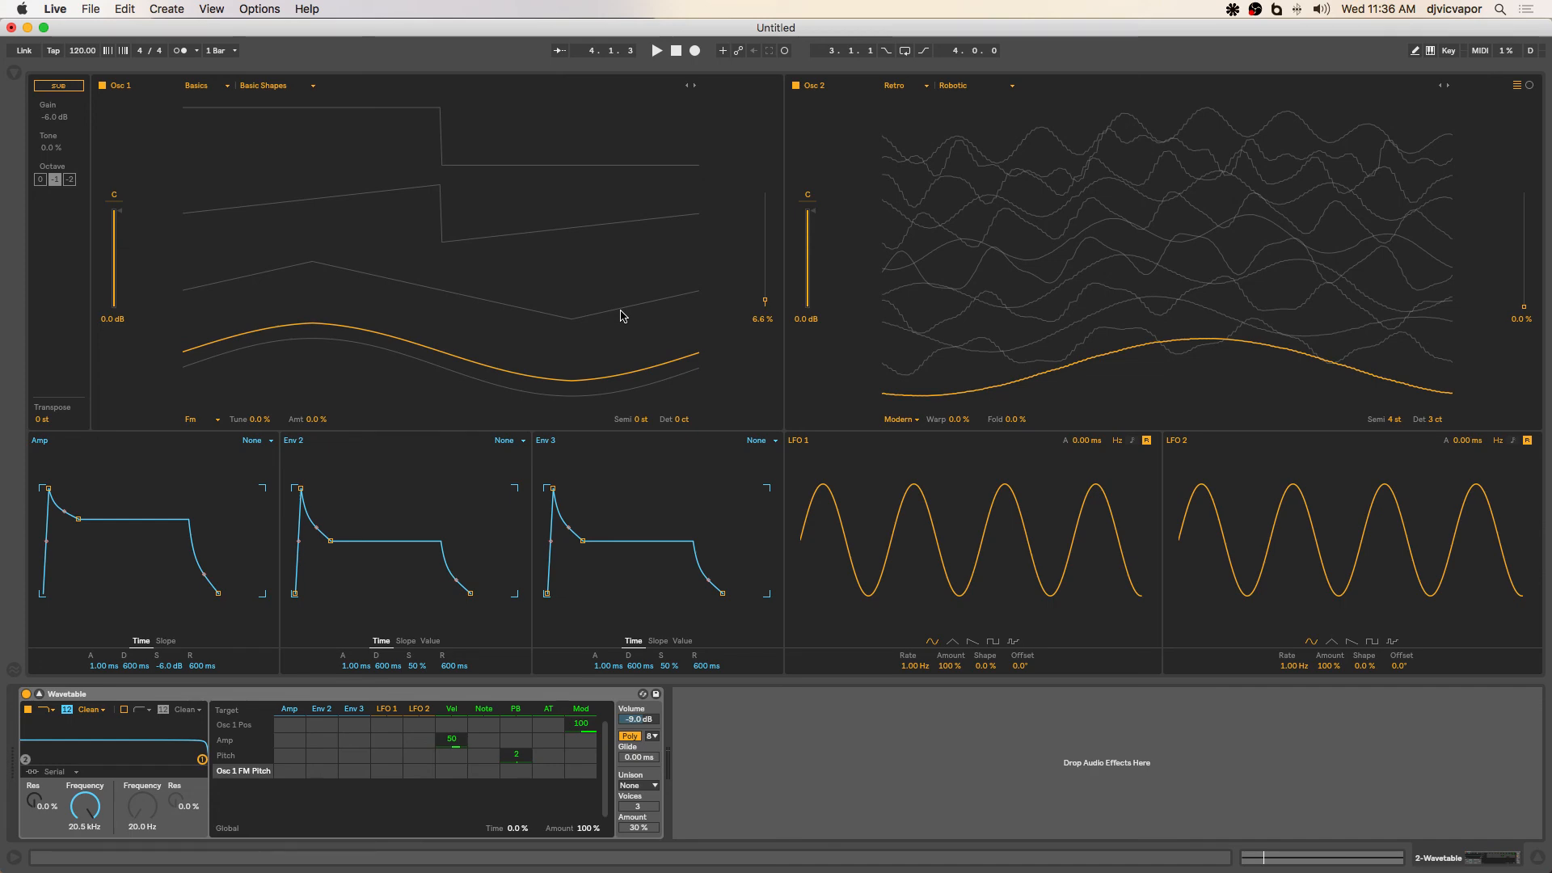
Show all open windows and switch to the OBS recording window.
key(ctrl+Up)
click(1067, 364)
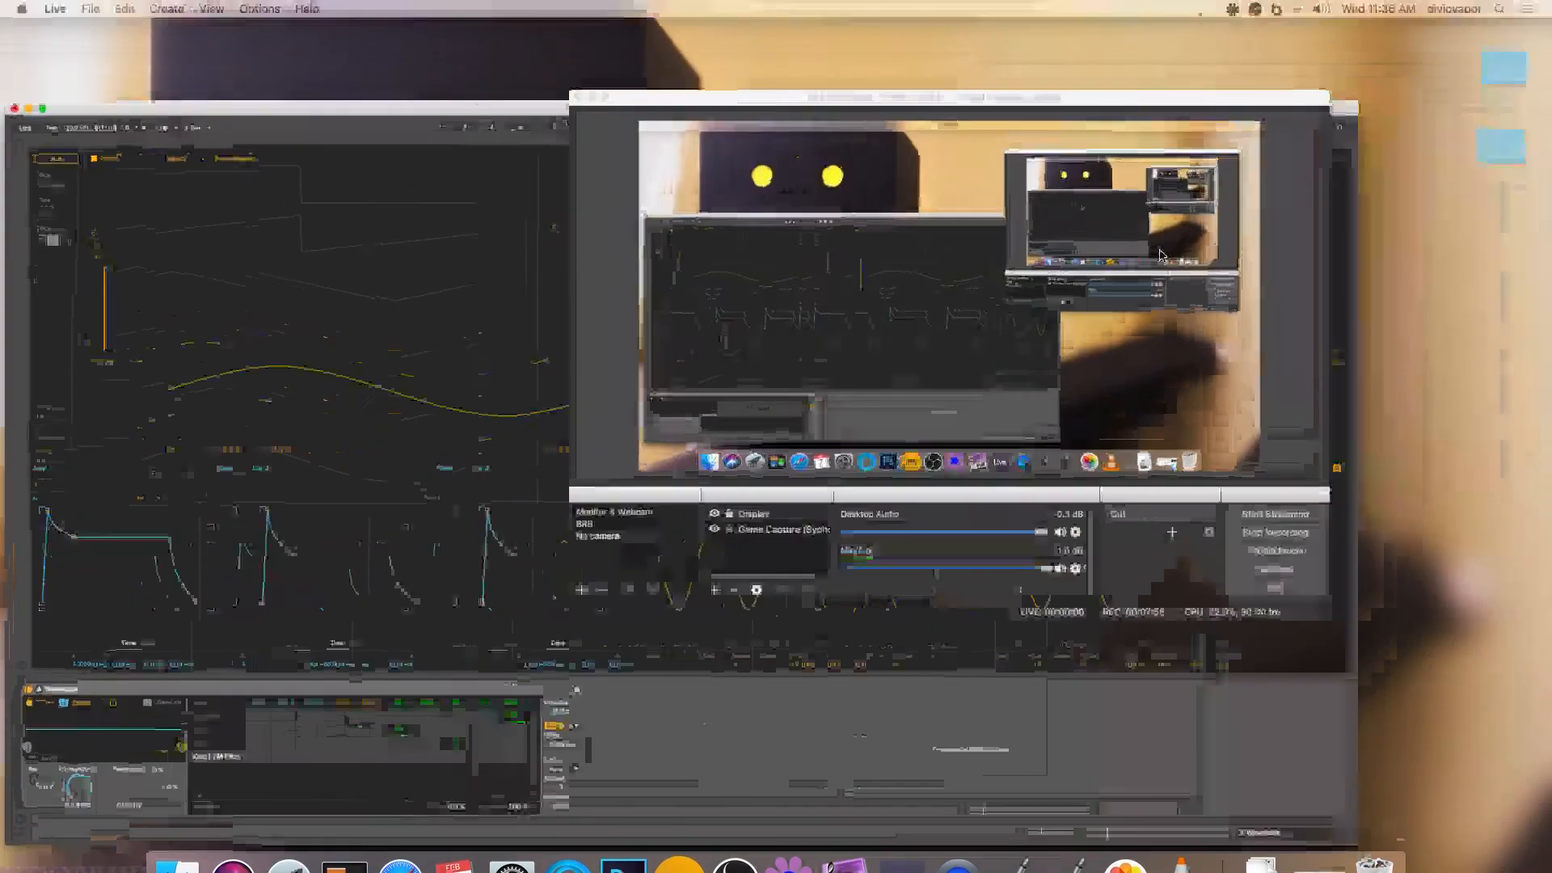